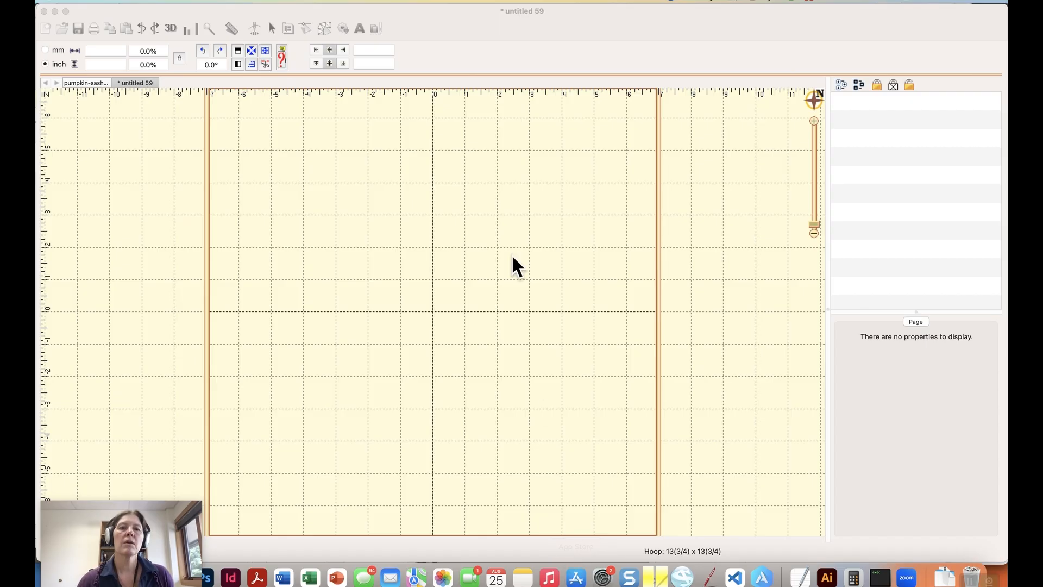
# Add a lettering object to the empty page and replace its sample text with the first name in capital letters
pyautogui.click(466, 242)
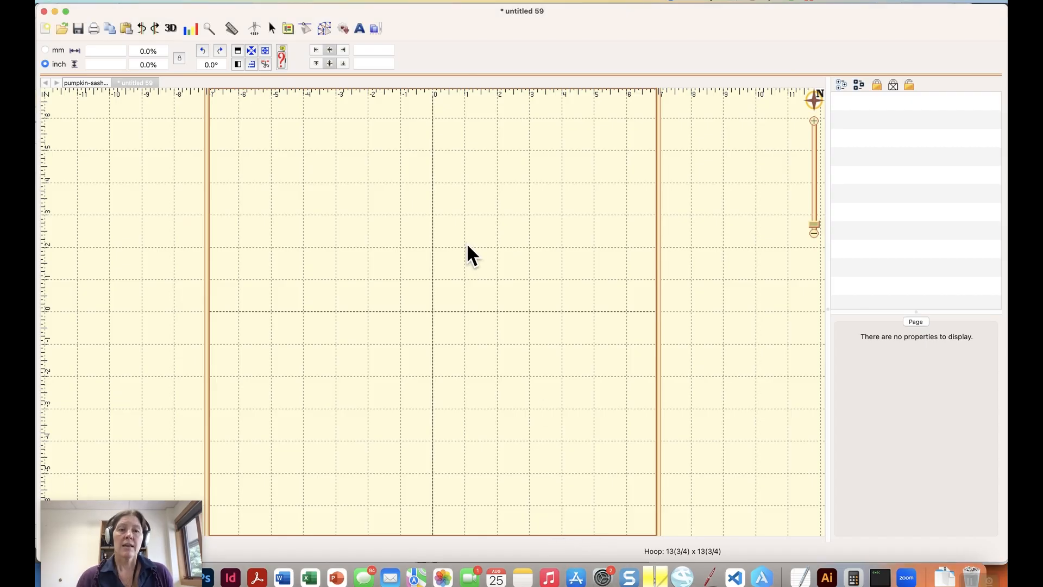
pyautogui.click(358, 28)
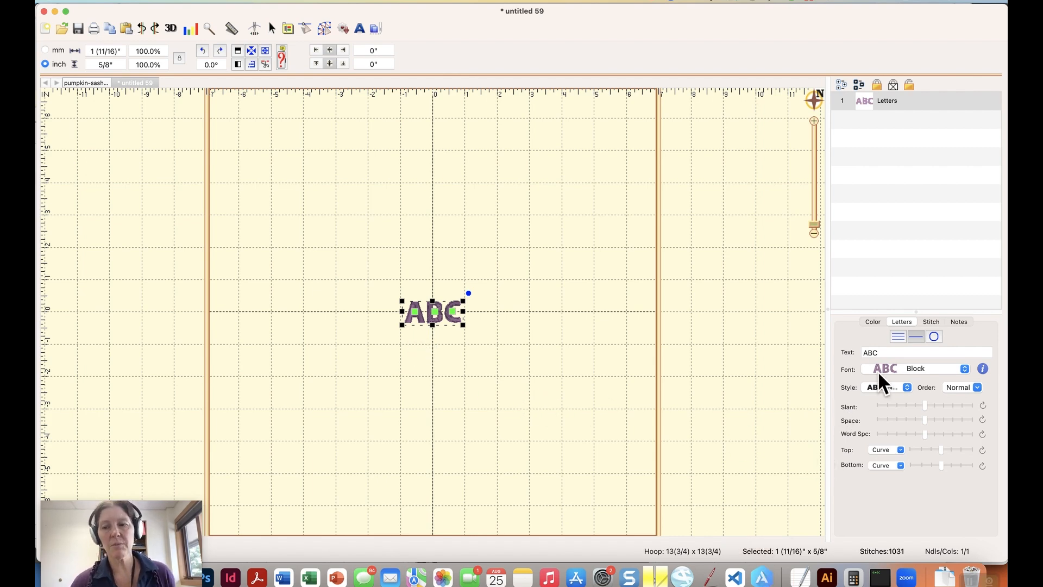
pyautogui.click(881, 351)
pyautogui.doubleClick(882, 350)
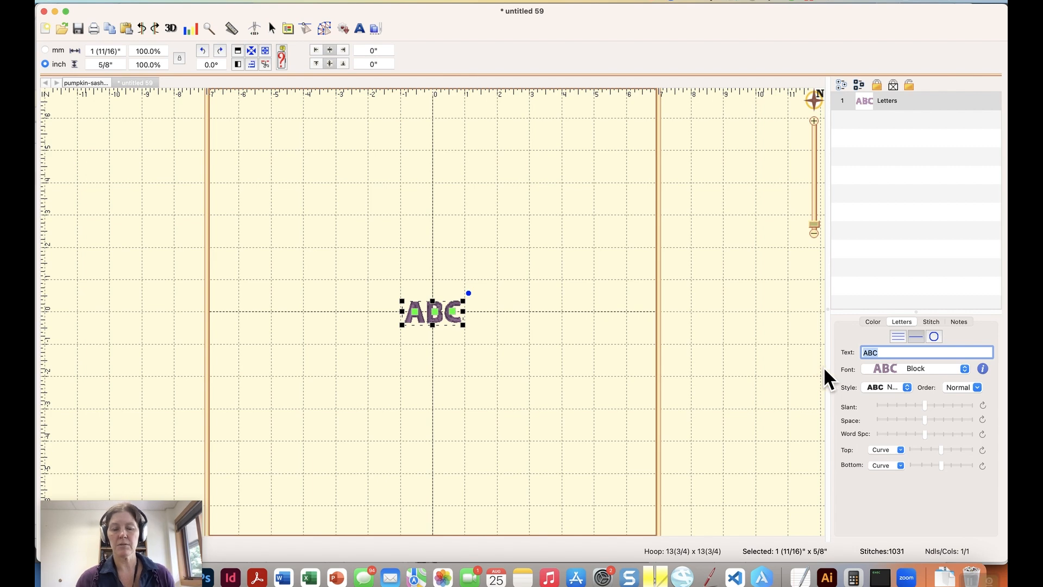
pyautogui.write('JULIE')
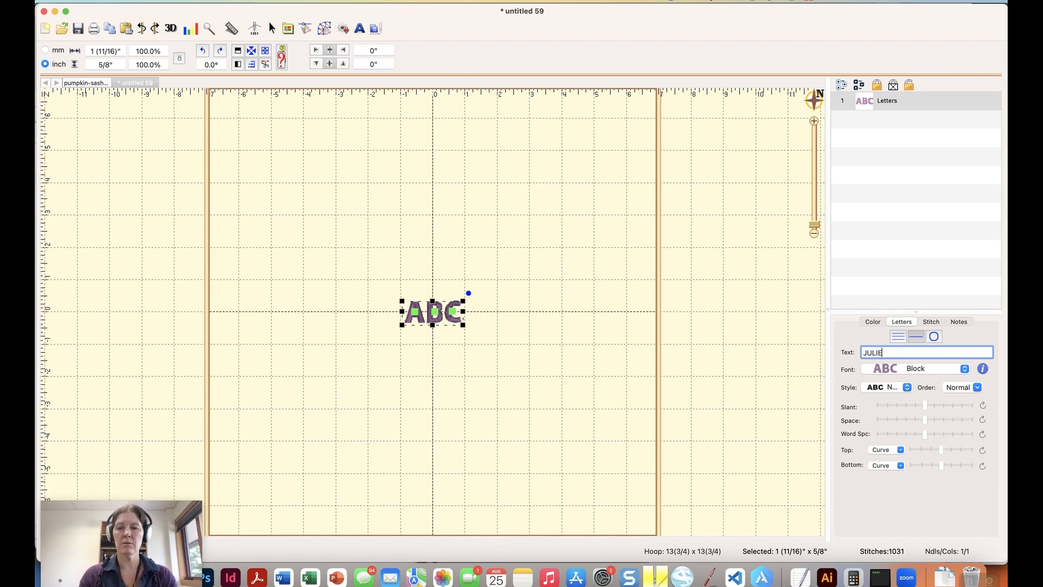
pyautogui.press('Return')
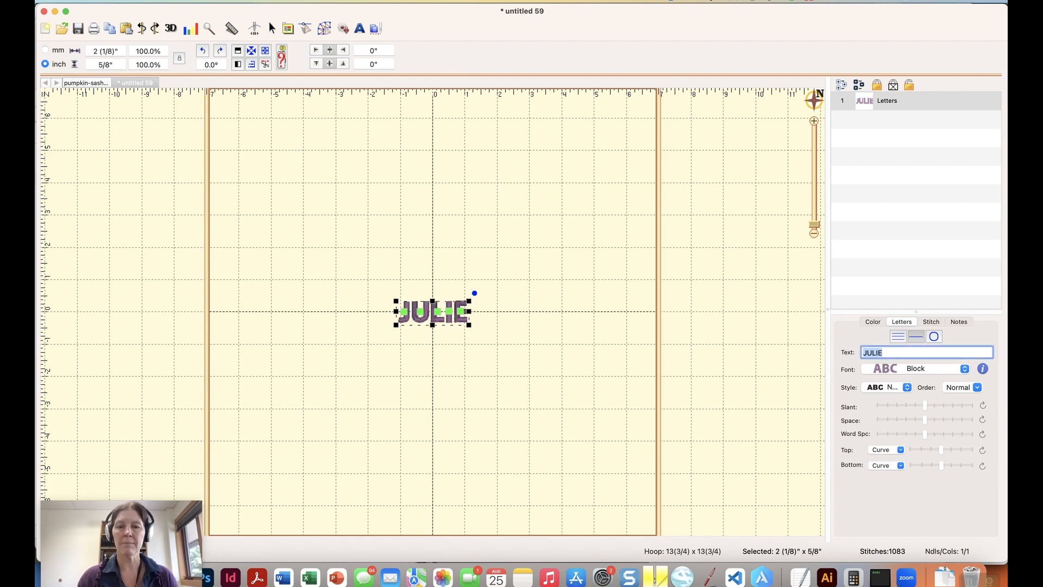
# Change the lettering's font from Block to Curious Kid
pyautogui.click(962, 367)
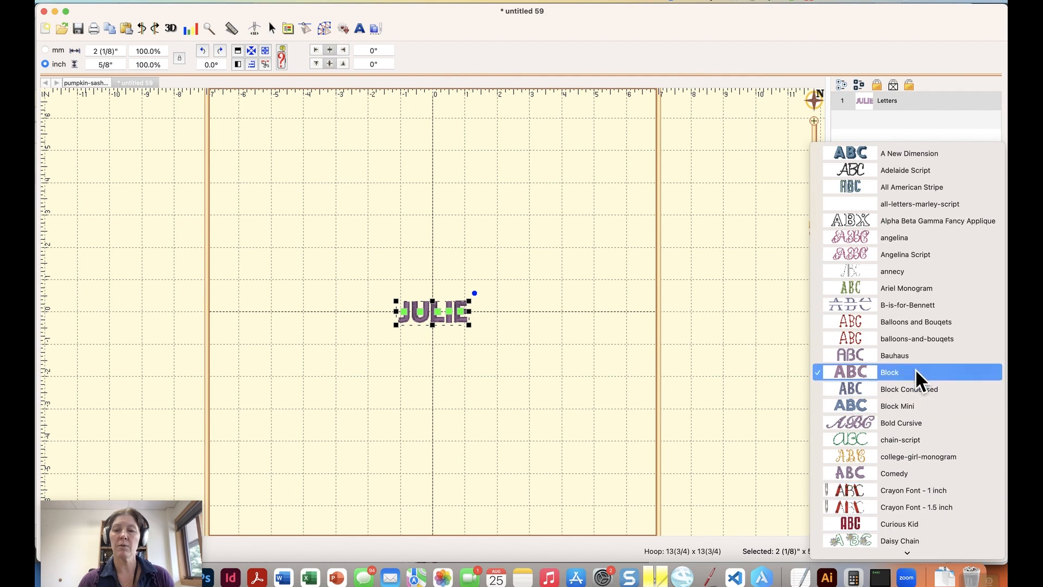
pyautogui.scroll(-3, 892, 307)
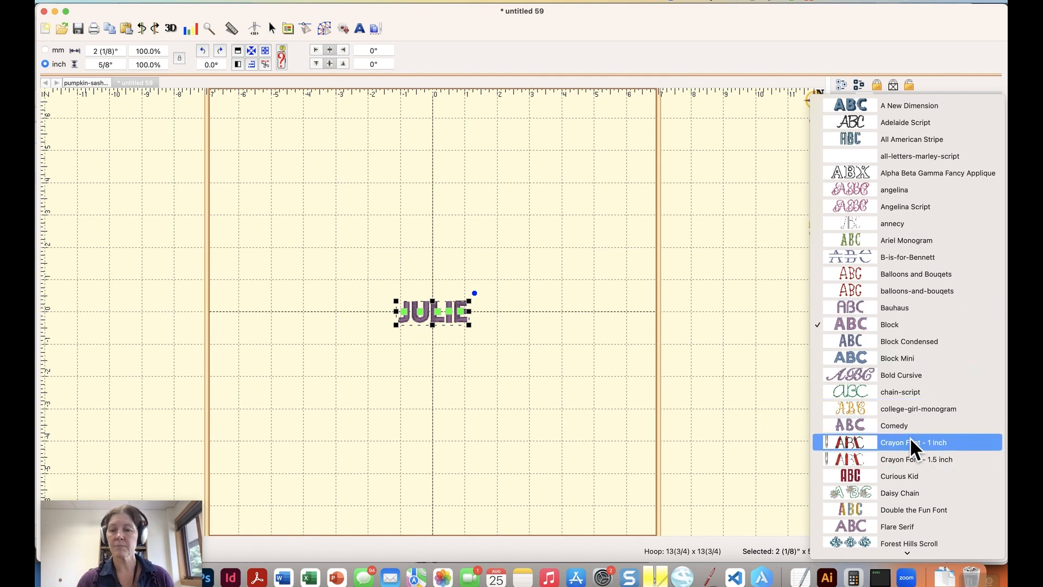
pyautogui.click(904, 471)
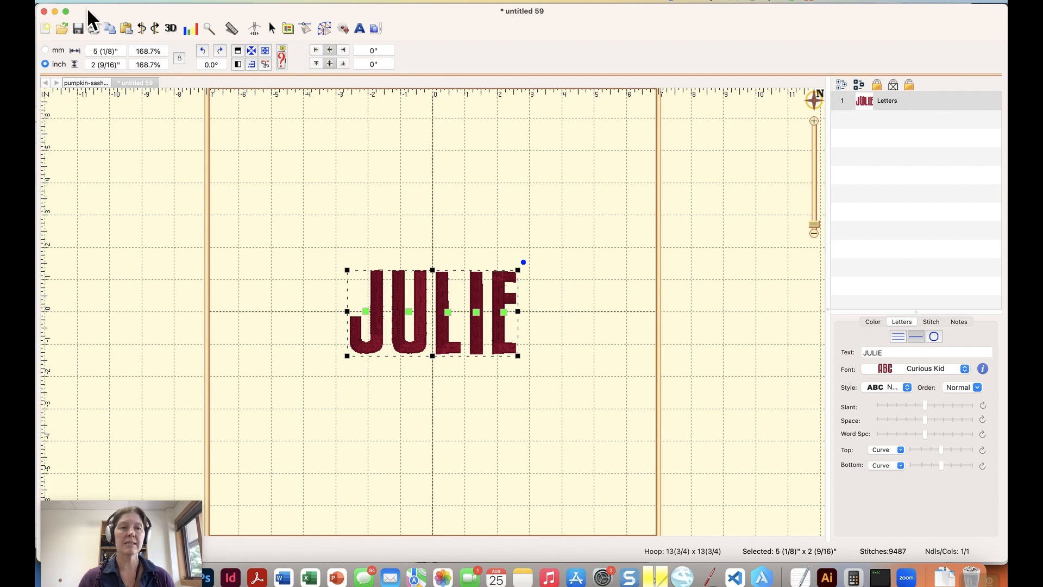
# Examine the stitch file formats offered when saving the design under a new name, and leave without saving
pyautogui.click(123, 2)
pyautogui.click(136, 72)
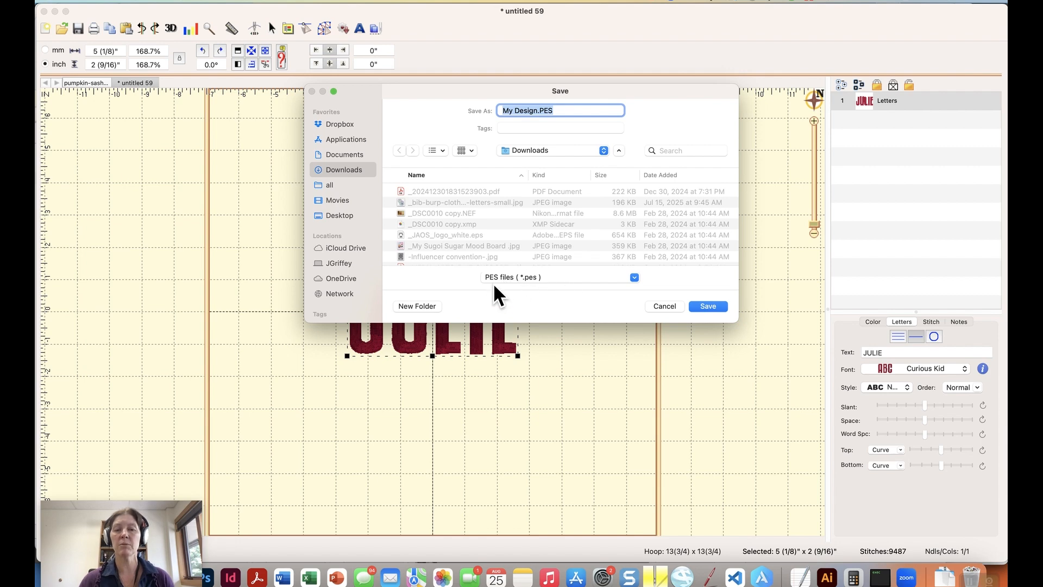
pyautogui.click(527, 277)
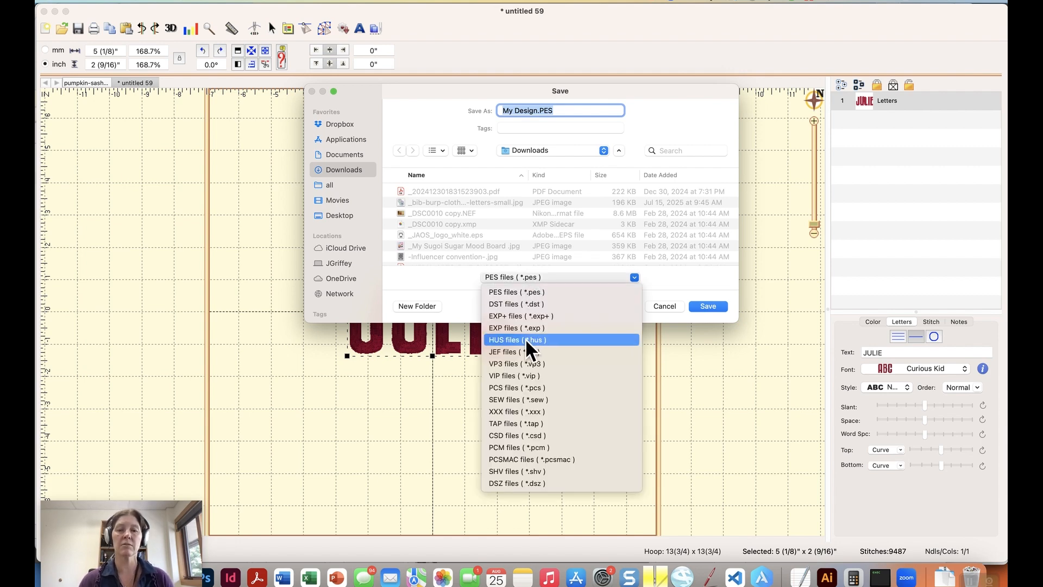
pyautogui.click(433, 285)
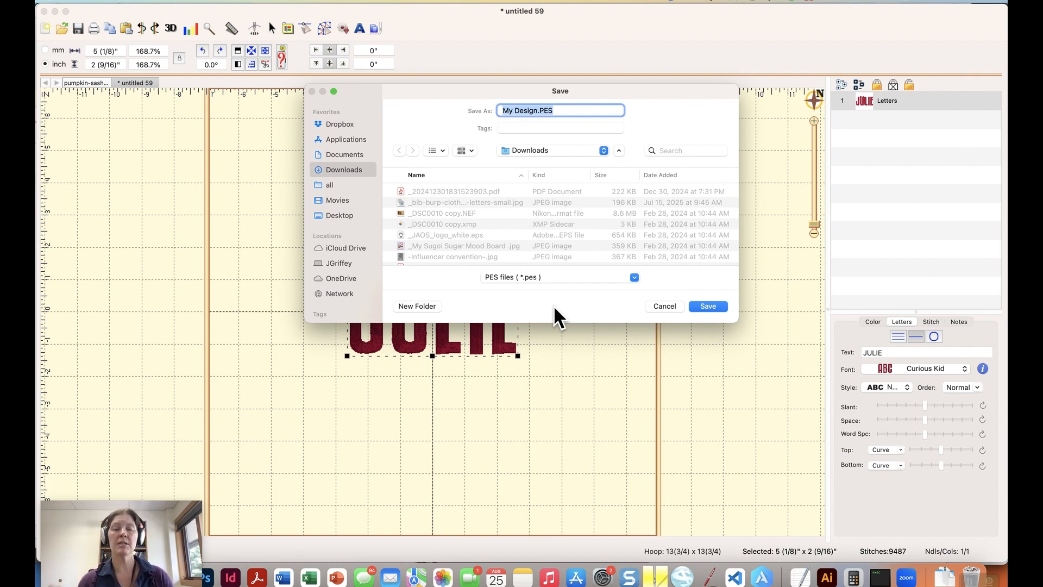
pyautogui.click(660, 306)
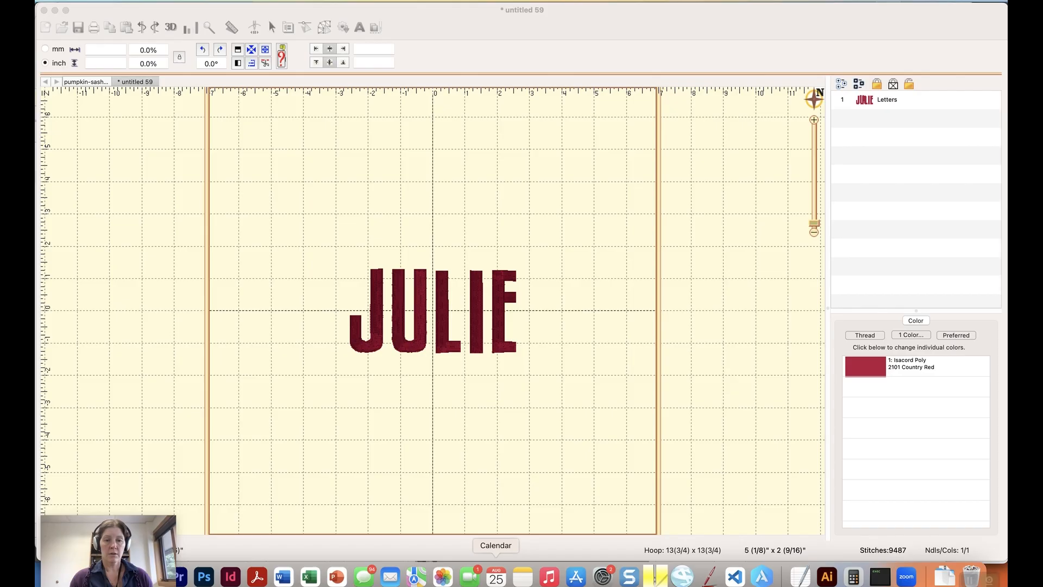
# Merge the stitch file modern-sailboat-trio-small.pes into the page and move the sailboats above the lettering
pyautogui.click(325, 296)
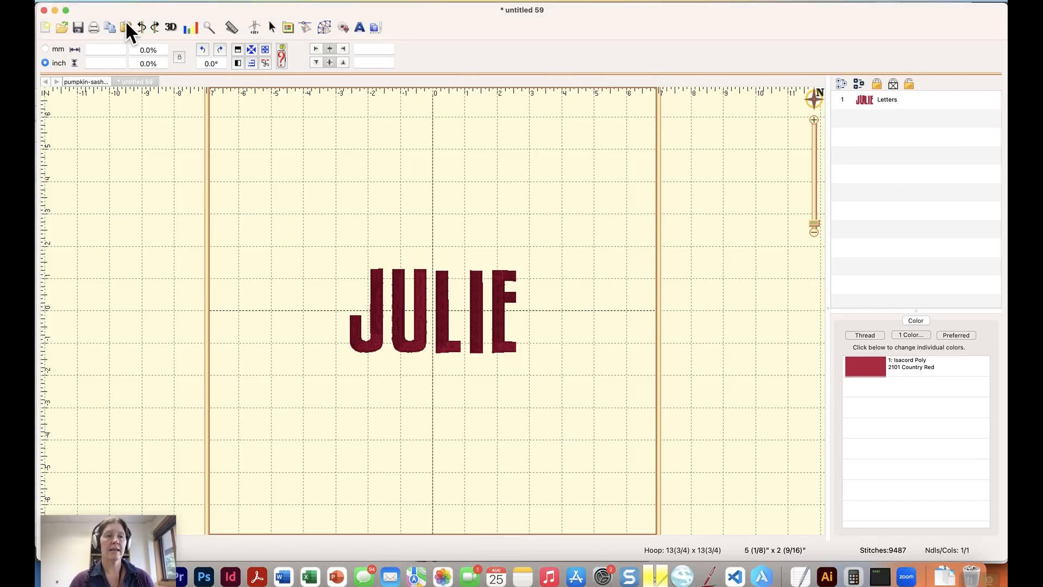
pyautogui.click(126, 3)
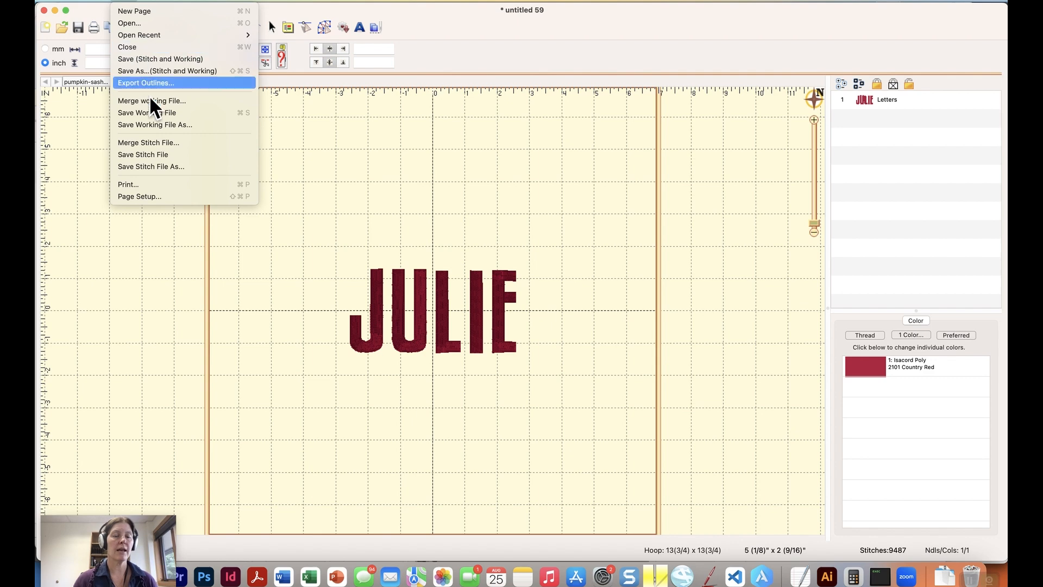
pyautogui.click(156, 139)
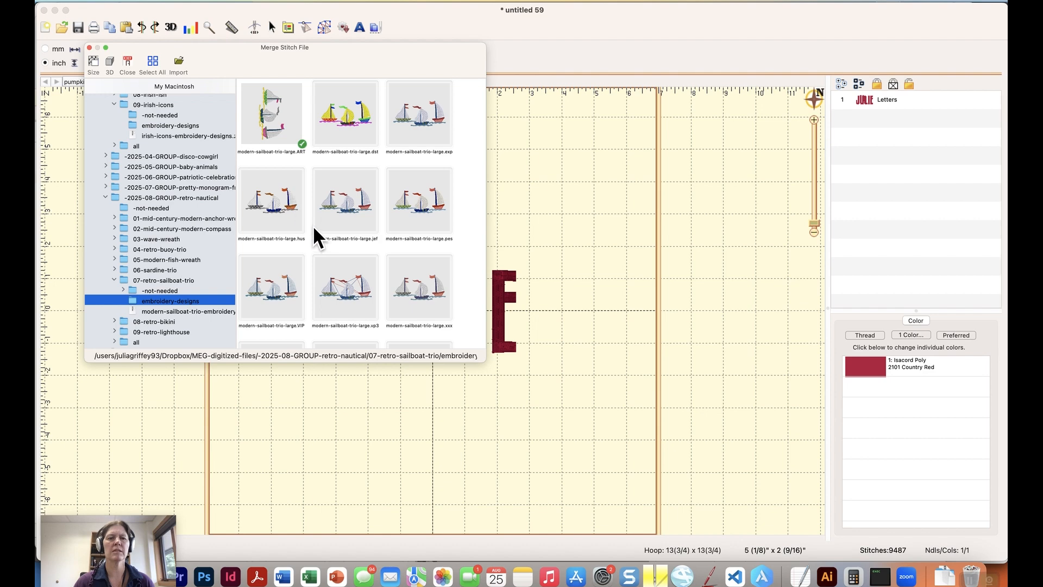
pyautogui.scroll(-3, 335, 289)
pyautogui.scroll(-10, 333, 285)
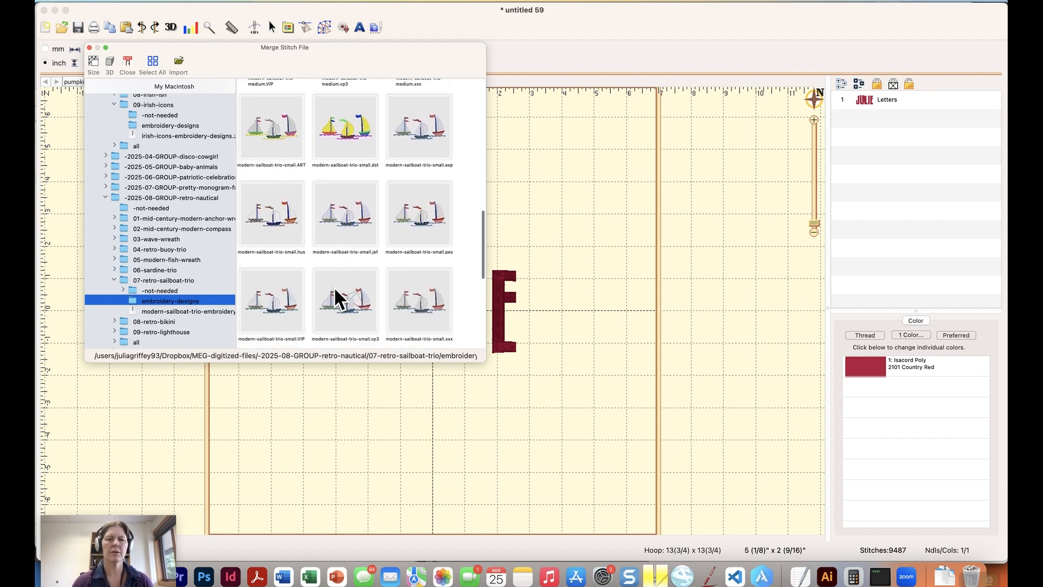
pyautogui.moveTo(427, 232); pyautogui.dragTo(429, 228)
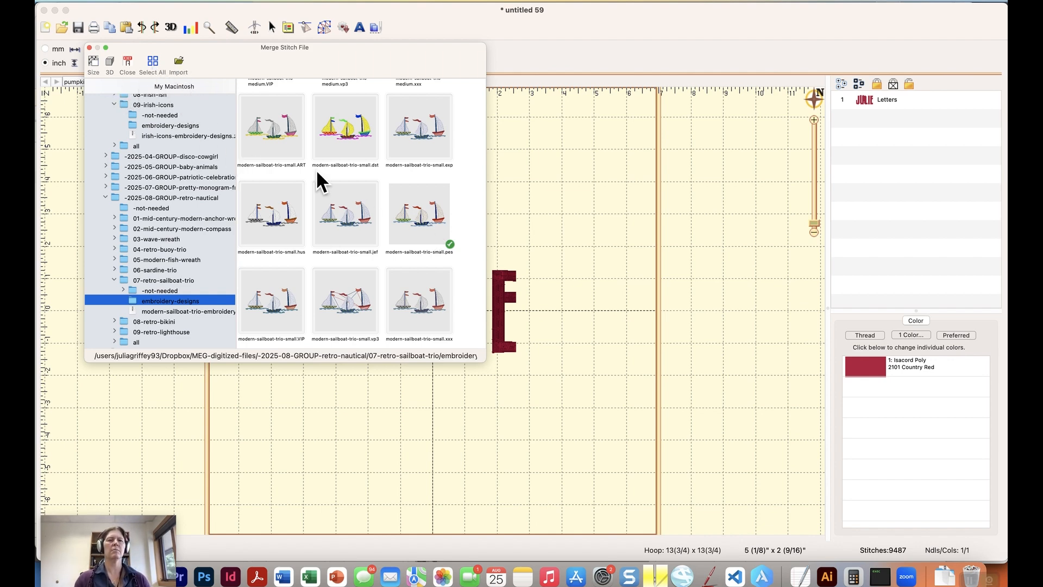
pyautogui.click(179, 63)
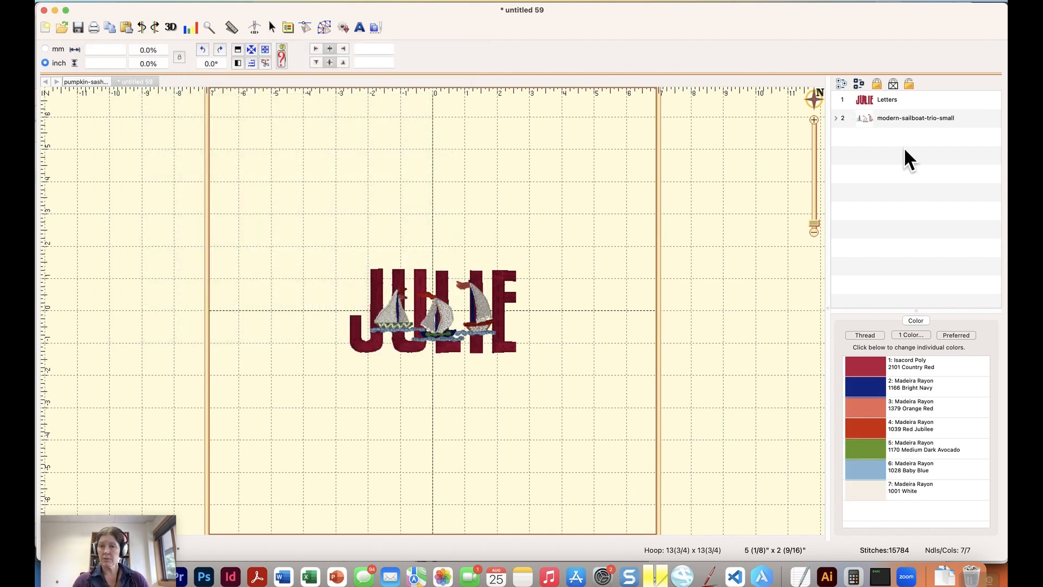
pyautogui.click(860, 117)
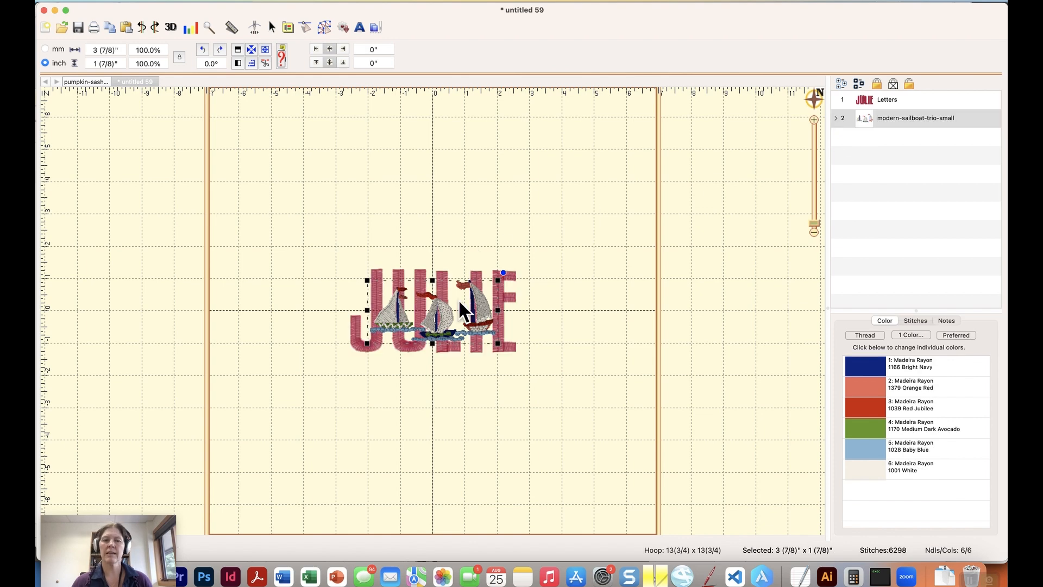
pyautogui.moveTo(445, 321); pyautogui.dragTo(446, 236)
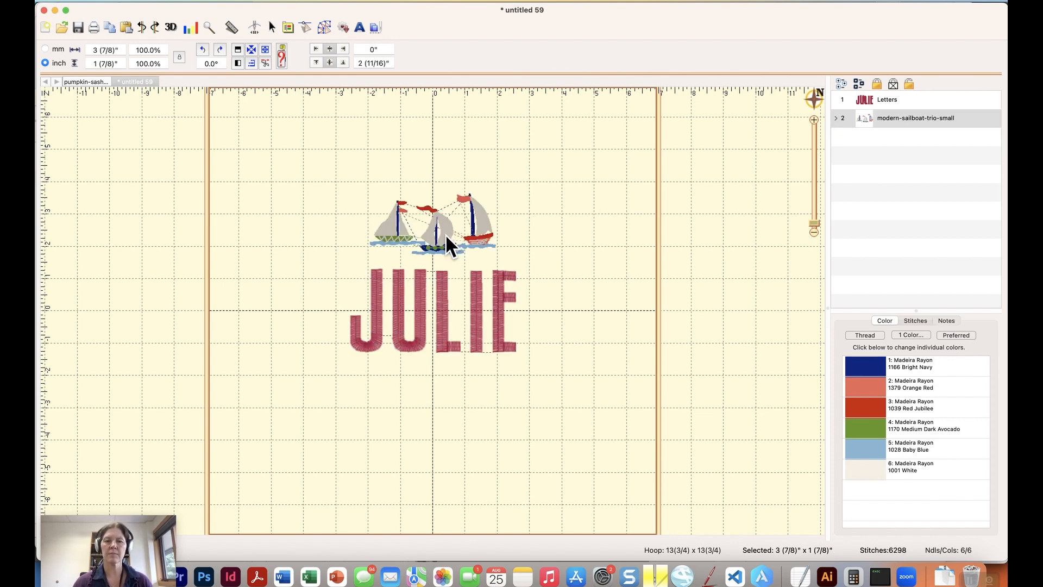
# Shrink the lettering to about 2 (3/8)" by 1 (3/16)" and center it horizontally on the page just beneath the sailboats
pyautogui.click(884, 99)
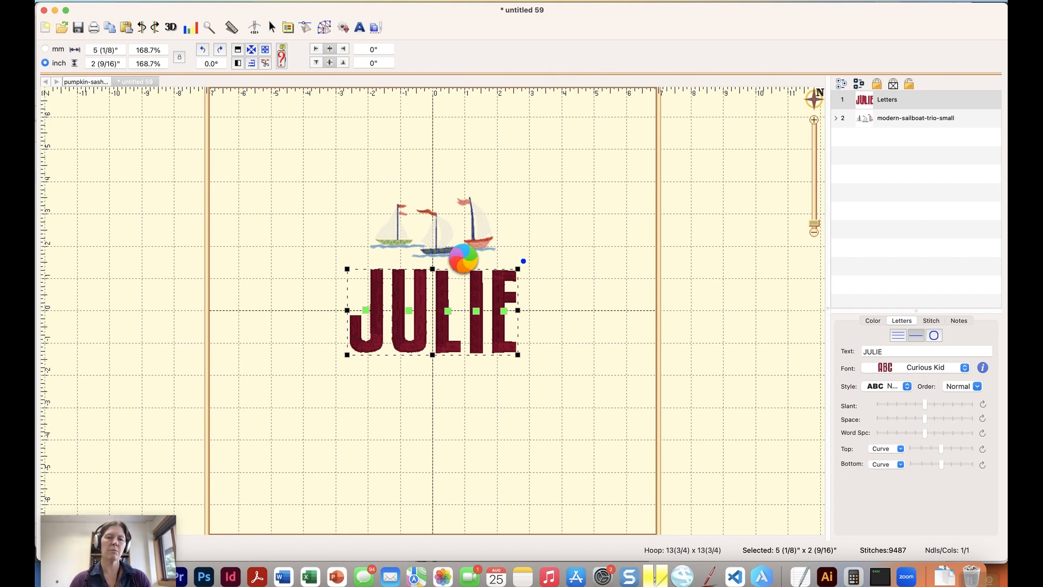
pyautogui.click(438, 288)
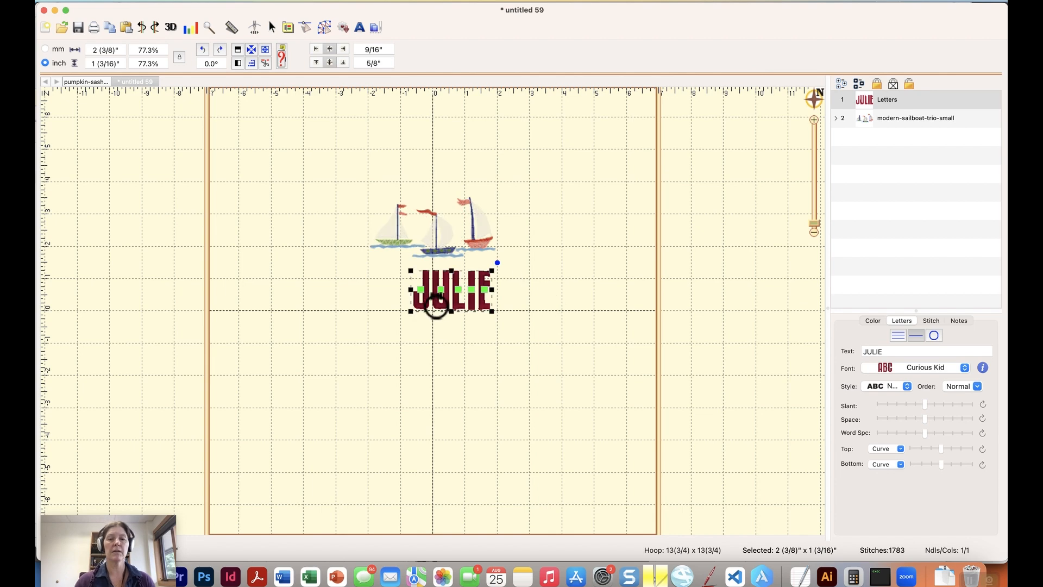
pyautogui.moveTo(425, 306)
pyautogui.mouseDown()
pyautogui.moveTo(390, 300)
pyautogui.moveTo(406, 302)
pyautogui.mouseUp()
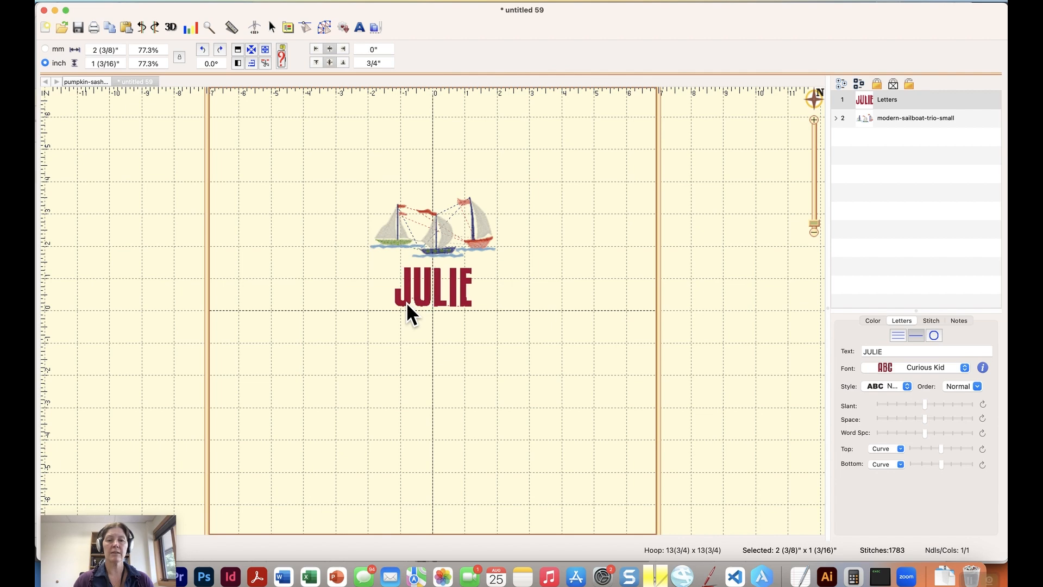
# Change the lettering's font to Sporty Summer Serif
pyautogui.click(918, 367)
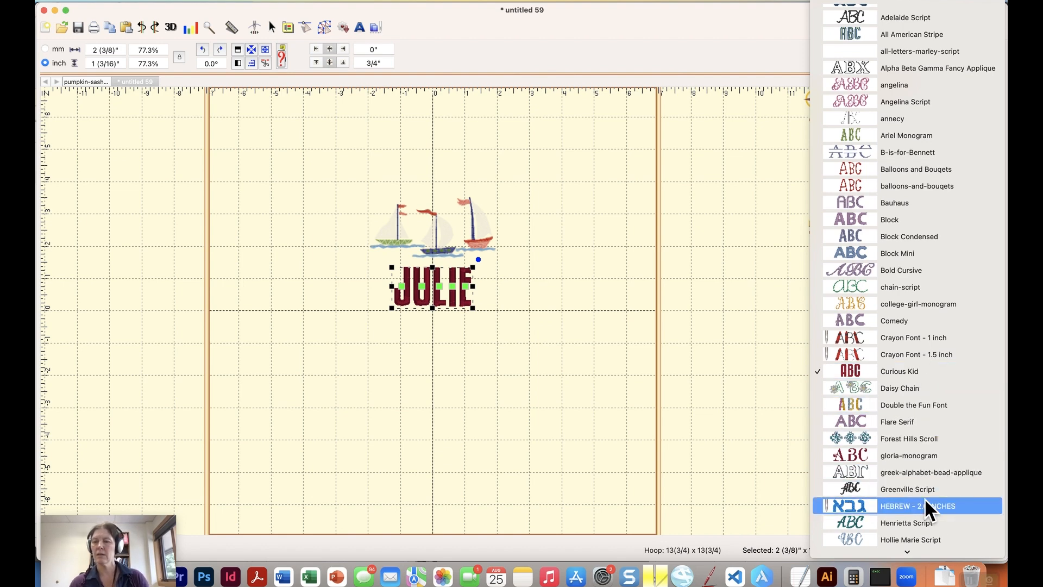
pyautogui.scroll(-5, 923, 500)
pyautogui.scroll(-10, 922, 527)
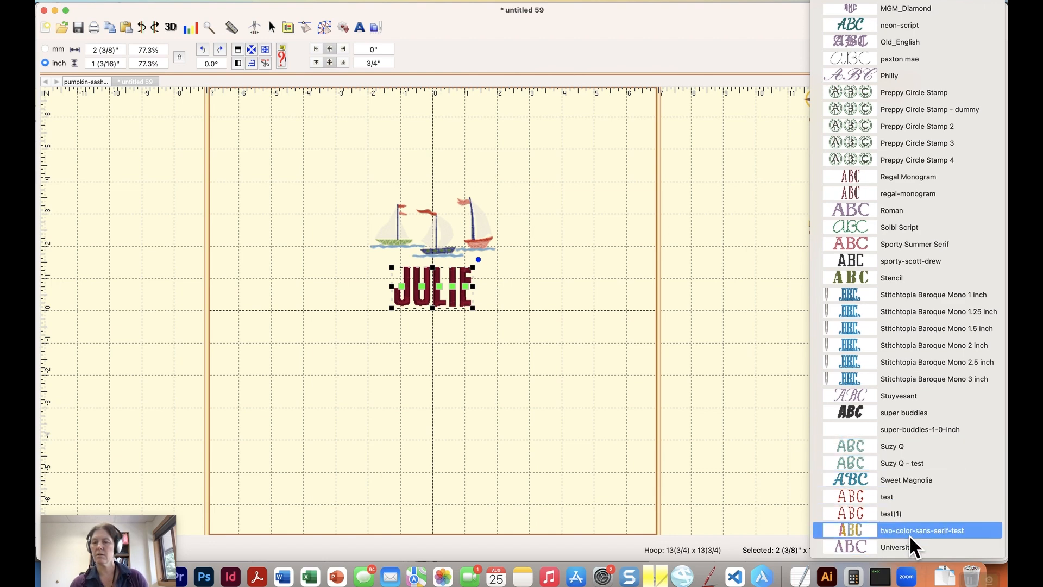
pyautogui.click(888, 244)
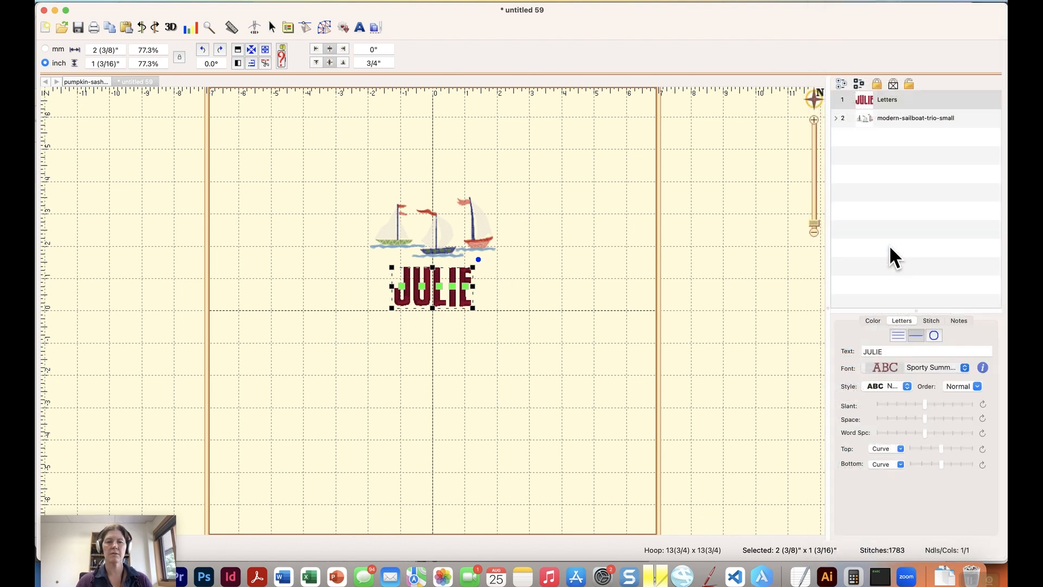
pyautogui.click(562, 259)
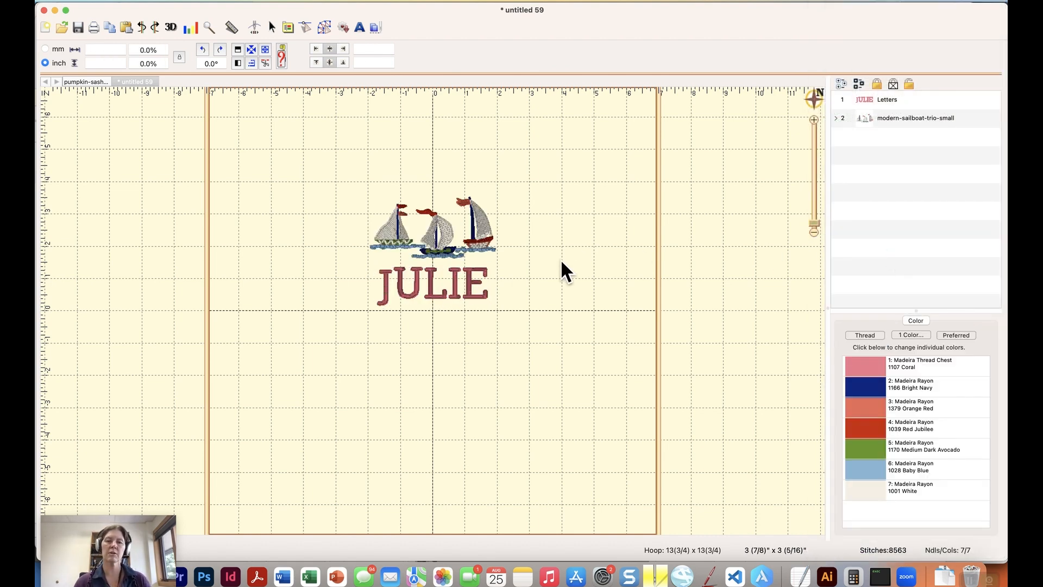
# Retype the first name in the lettering with only its initial letter capitalized
pyautogui.click(418, 279)
pyautogui.click(870, 351)
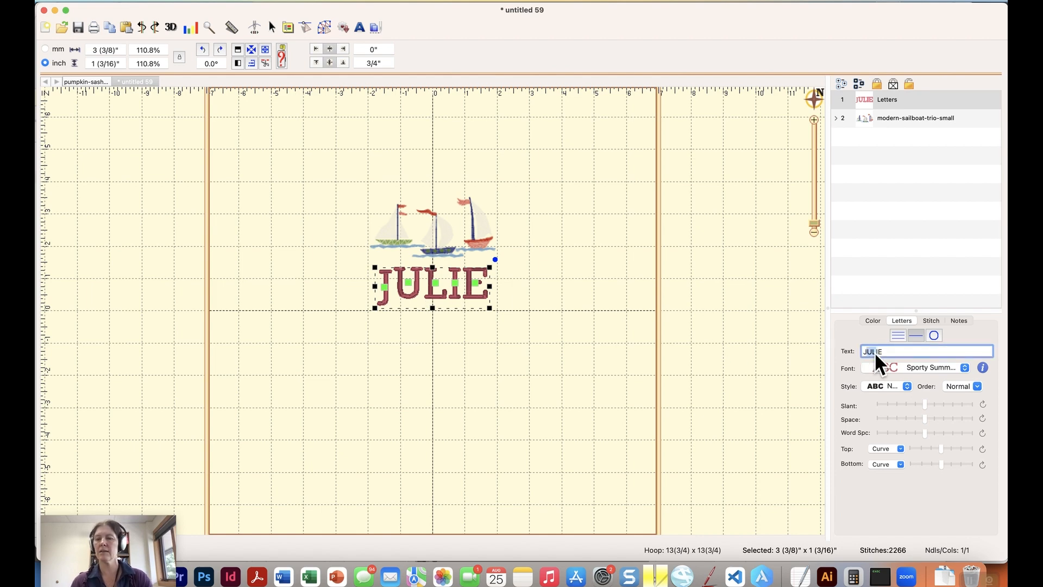
pyautogui.write('Julie')
pyautogui.press('Return')
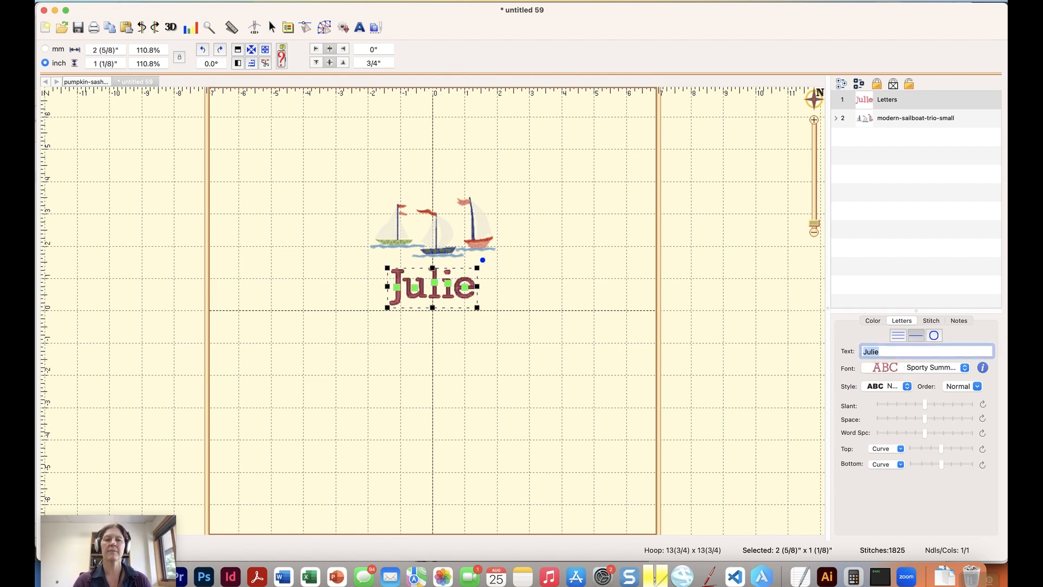
pyautogui.click(625, 283)
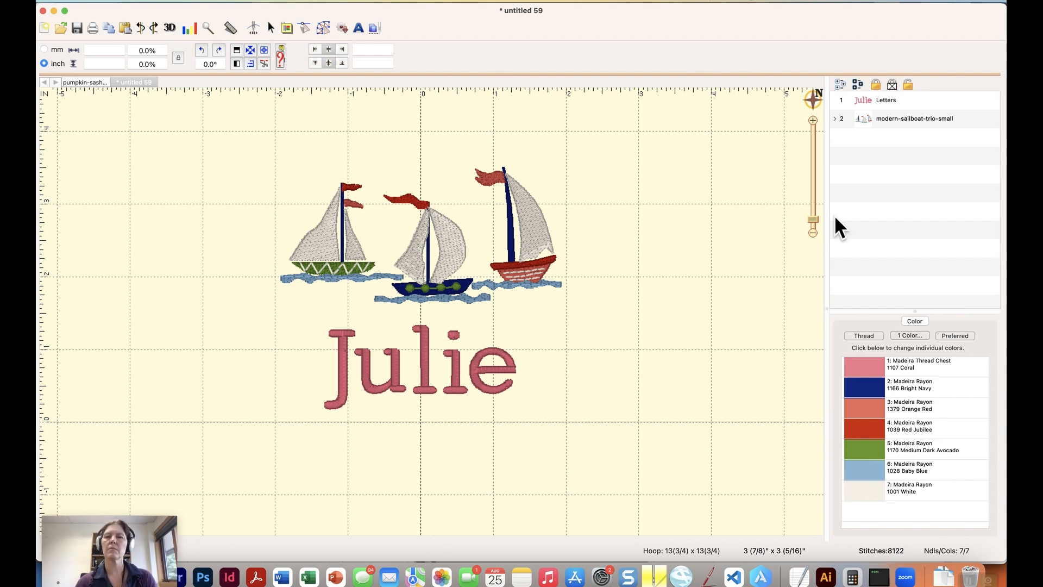
# Expand the sailboat design into its color layers and inspect the parts stitched in Madeira Rayon 1379 Orange Red
pyautogui.click(831, 120)
pyautogui.click(834, 118)
pyautogui.click(885, 155)
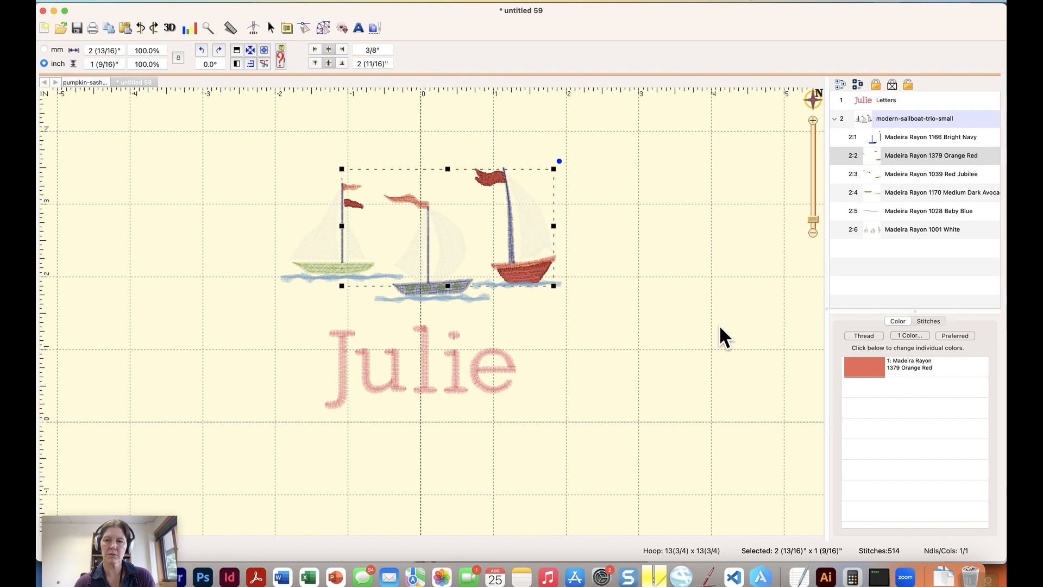
pyautogui.click(902, 261)
# Recolor the lettering with Madeira Rayon 1379 Orange Red from the current page's palette, then collapse the sailboat design and deselect everything
pyautogui.click(856, 100)
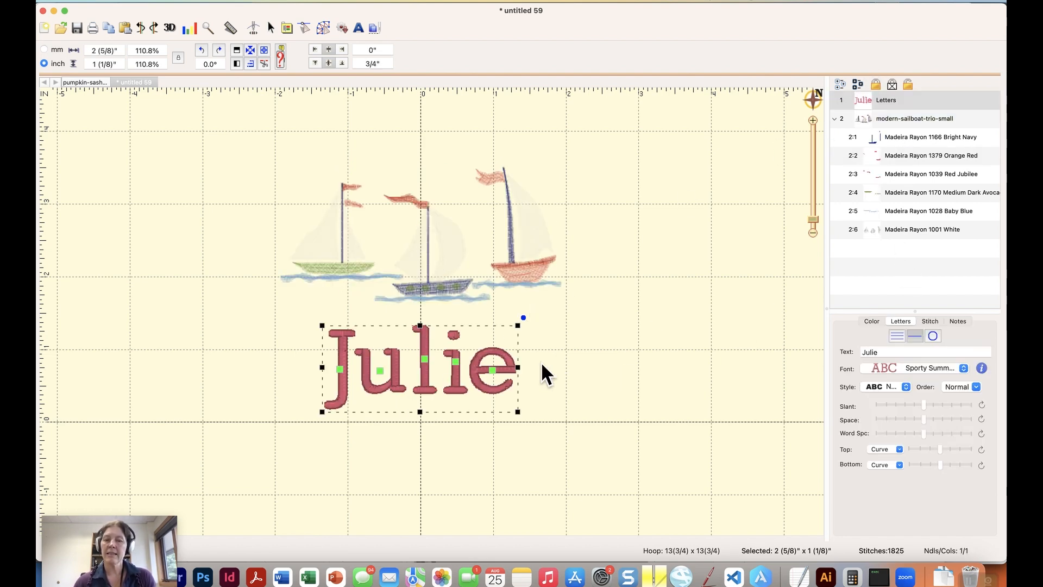
pyautogui.click(872, 321)
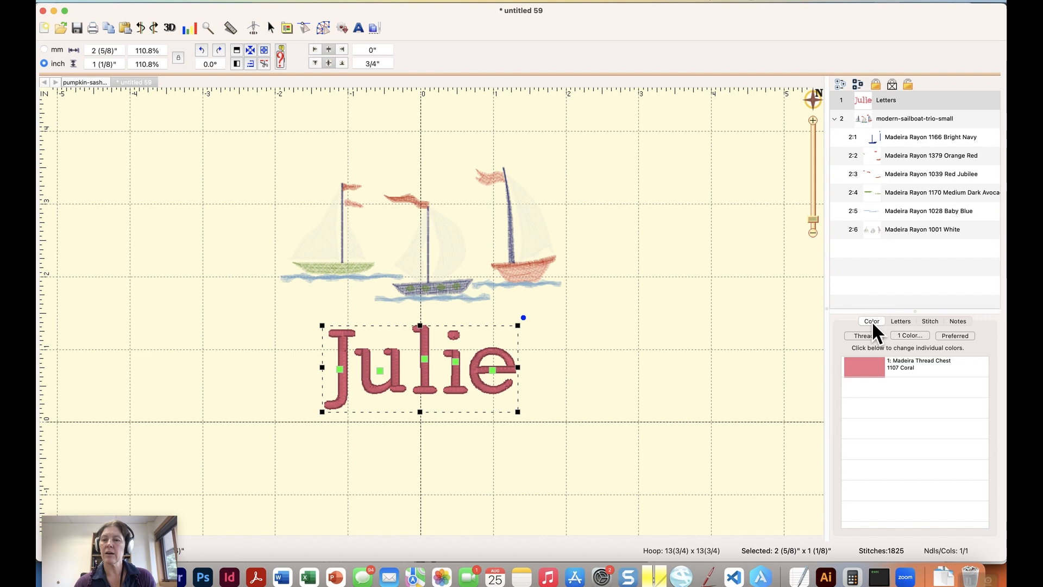
pyautogui.click(866, 371)
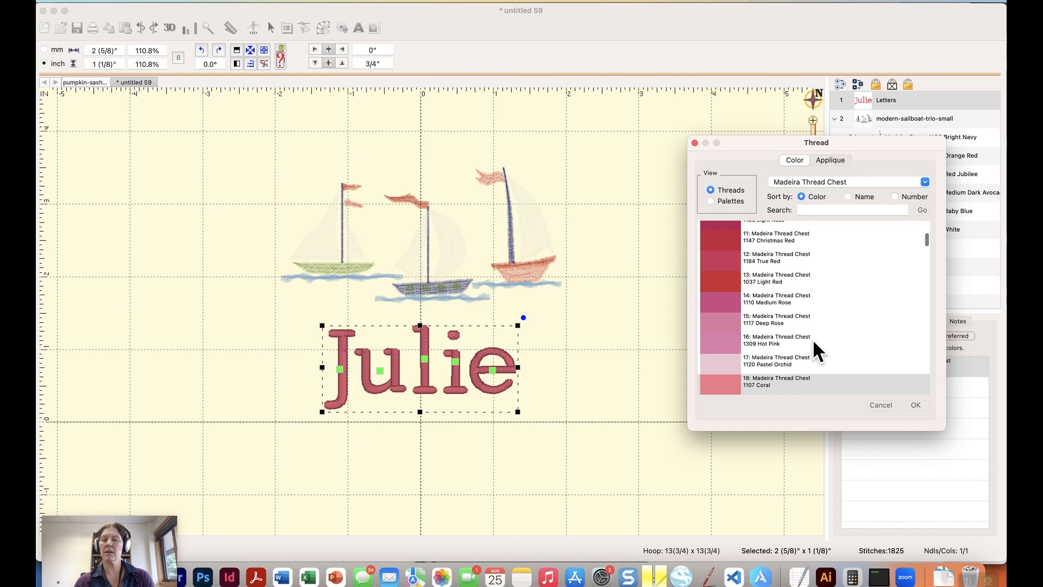
pyautogui.click(730, 200)
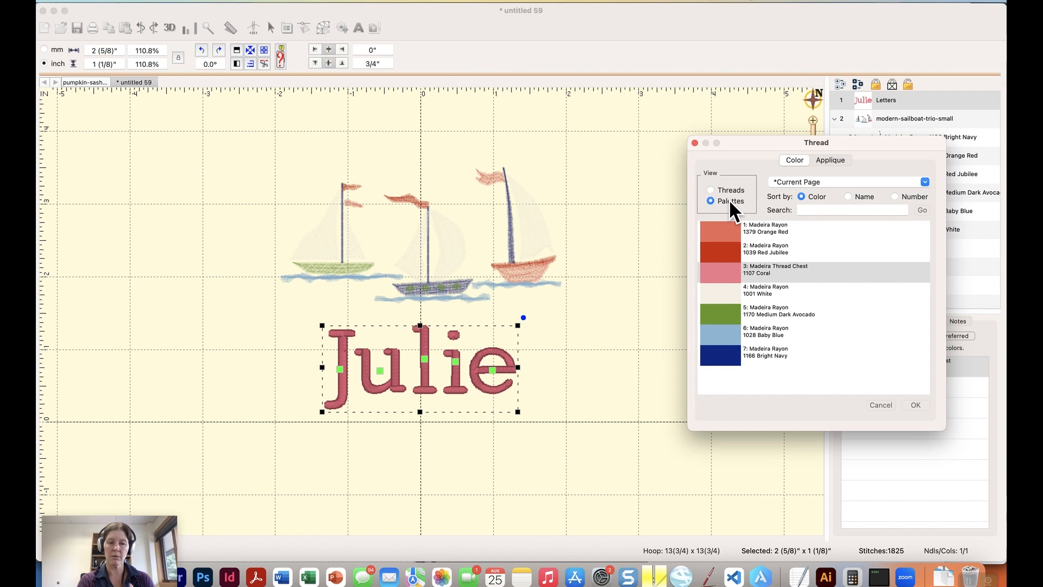
pyautogui.click(727, 230)
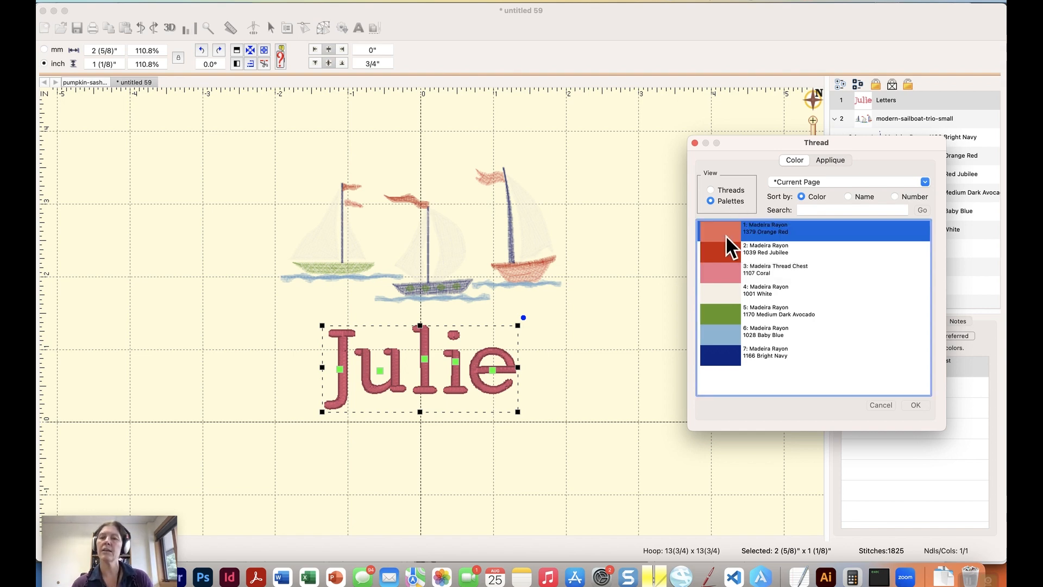
pyautogui.click(918, 405)
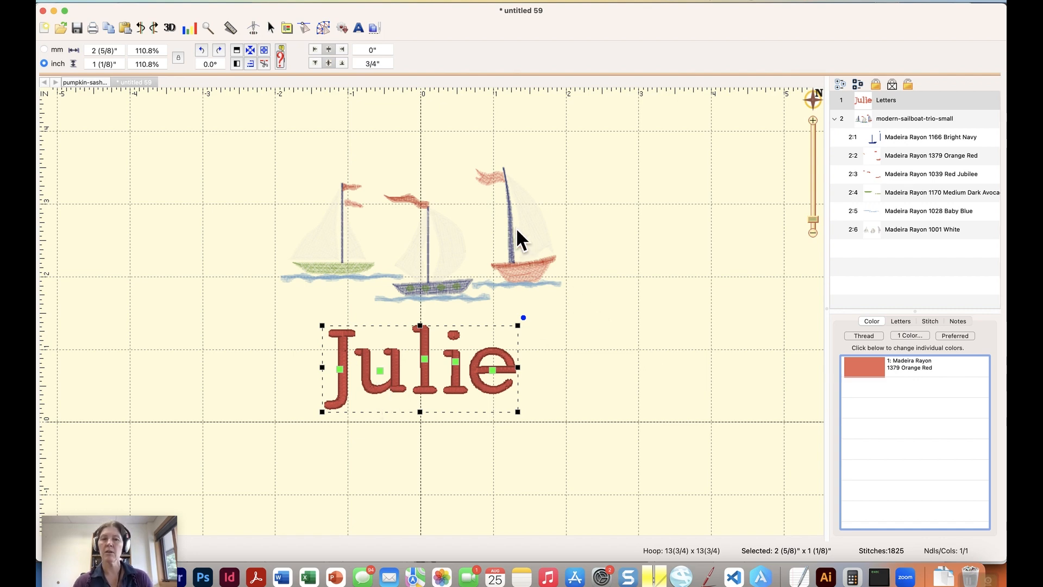
pyautogui.click(834, 118)
pyautogui.click(603, 275)
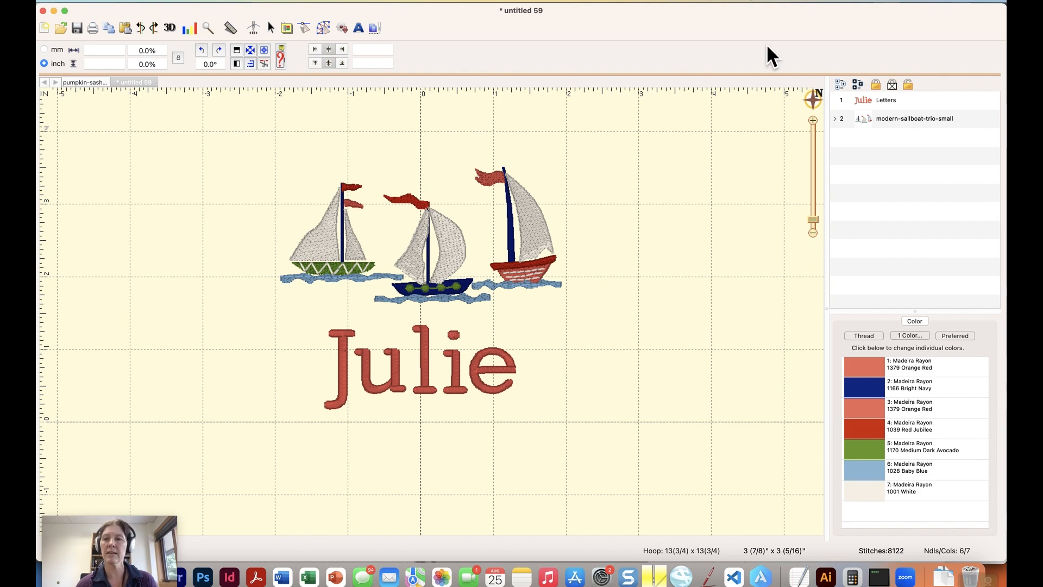
# Move the lettering in the stitching order to directly after the sailboats' Madeira Rayon 1379 Orange Red layer
pyautogui.click(835, 118)
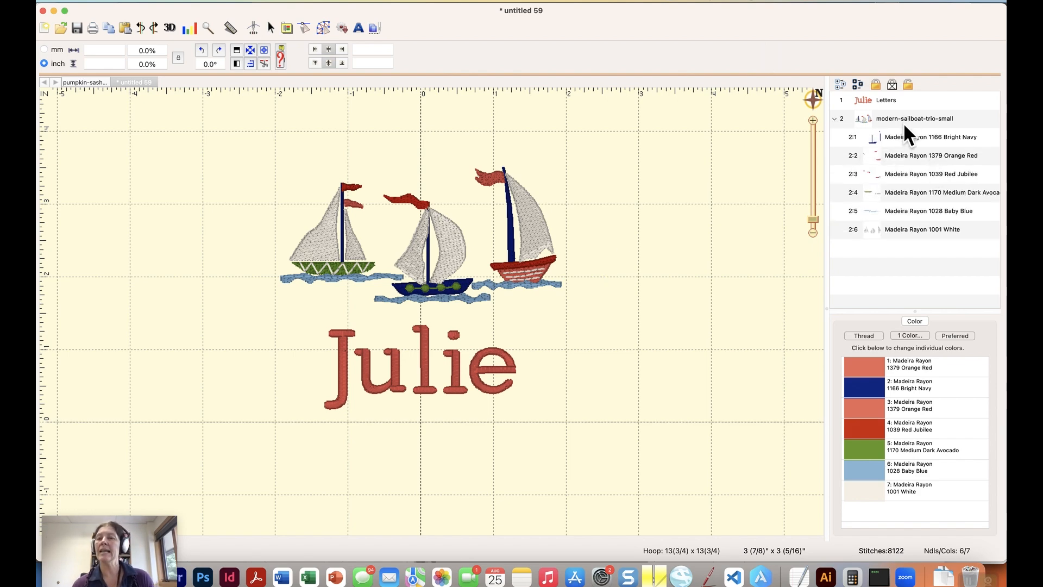
pyautogui.click(886, 100)
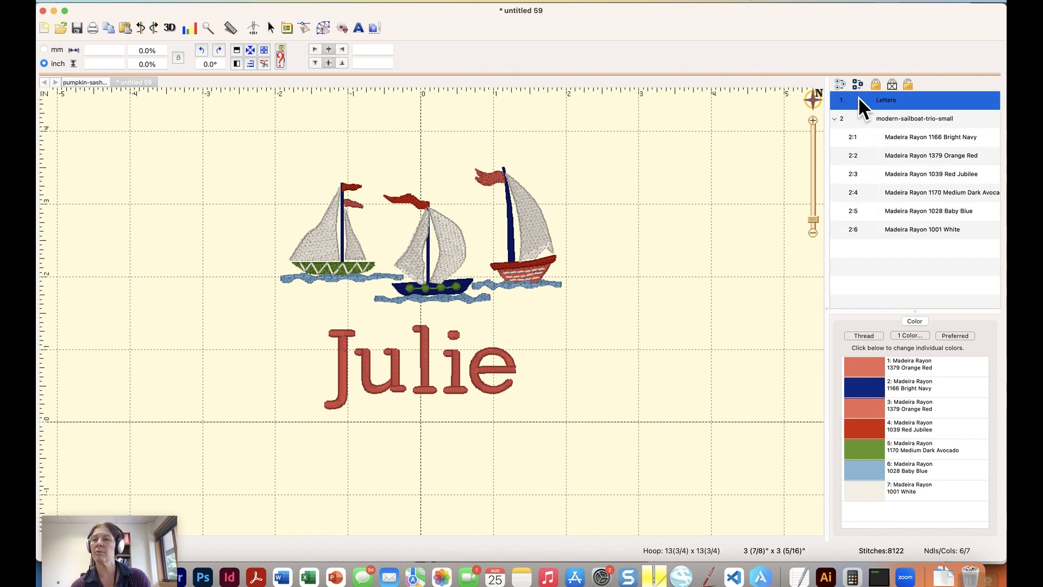
pyautogui.moveTo(860, 99); pyautogui.dragTo(873, 161)
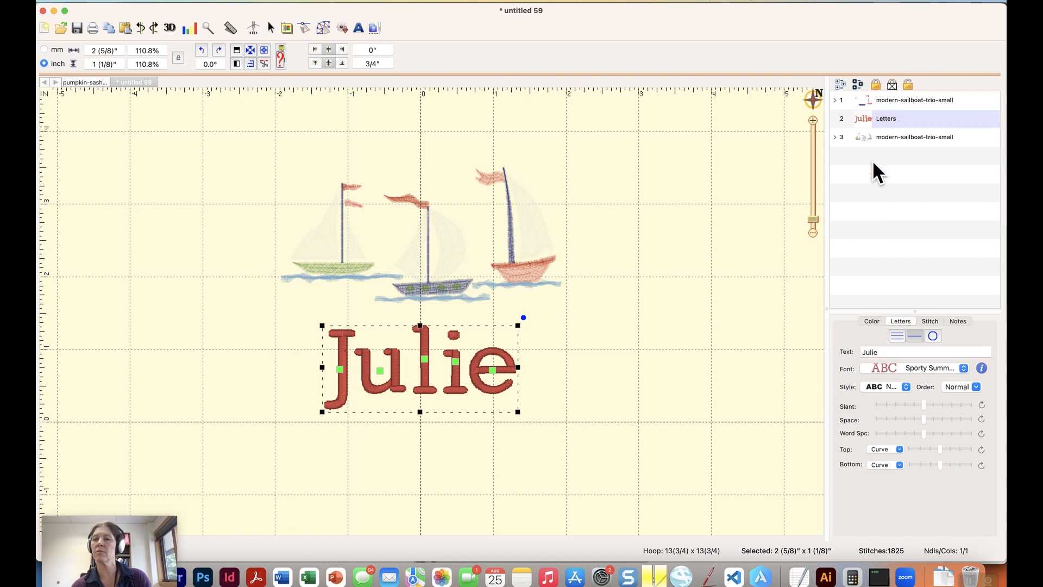
# Expand both sailboat parts into their color layers and preview the stitching sequence through to the Baby Blue waves
pyautogui.click(835, 101)
pyautogui.click(836, 174)
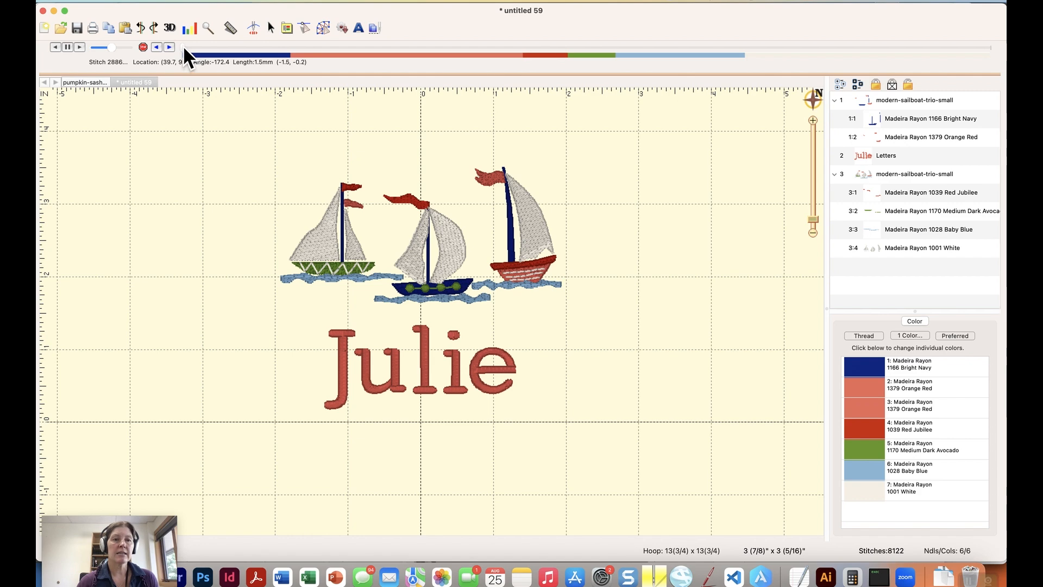
pyautogui.moveTo(184, 42); pyautogui.dragTo(672, 51)
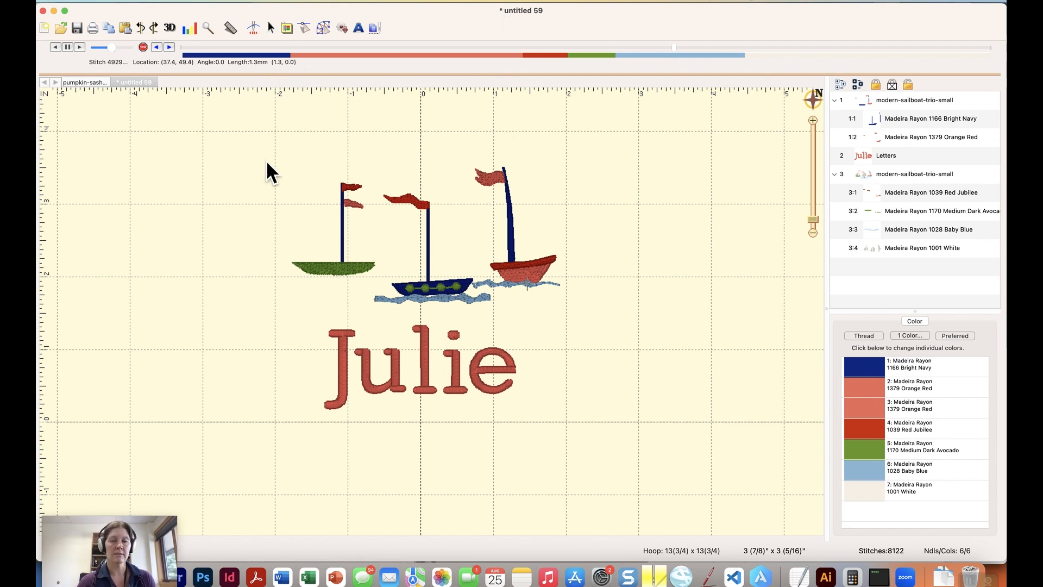
# Undo the lettering's move in the stitching order and check its thread color
pyautogui.press('super+z')
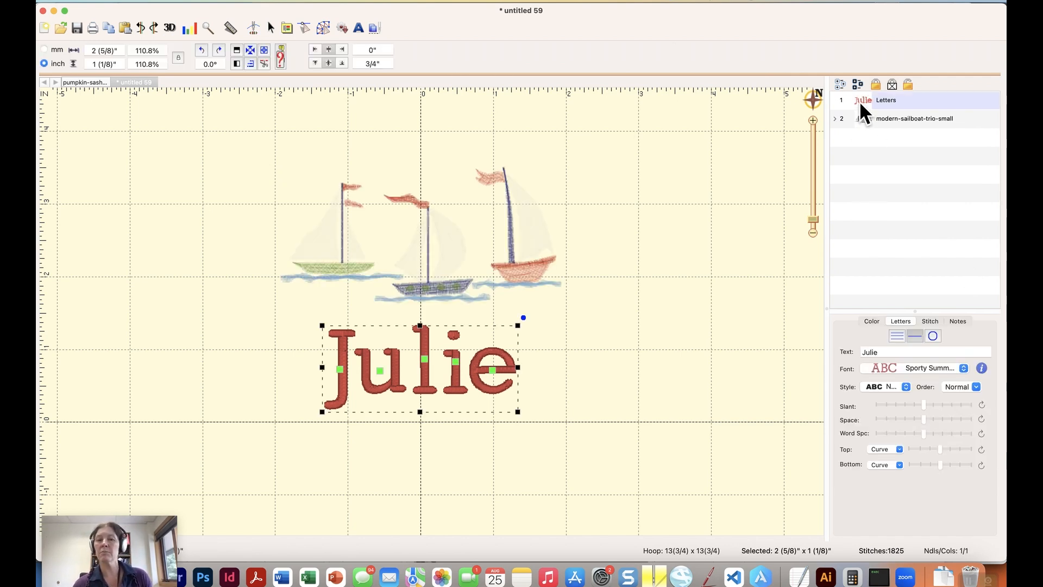
pyautogui.click(553, 333)
pyautogui.click(491, 386)
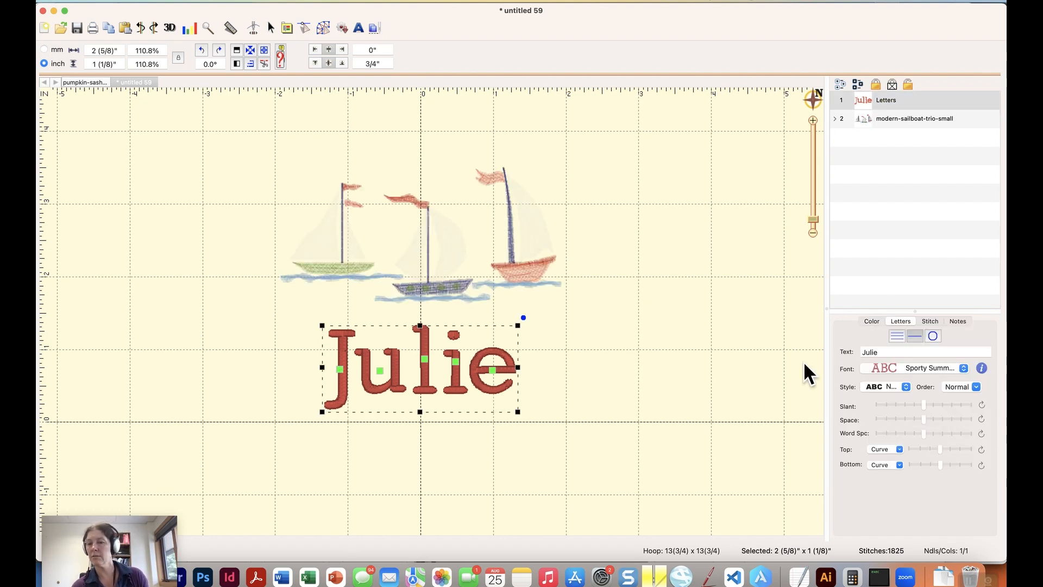
pyautogui.click(872, 322)
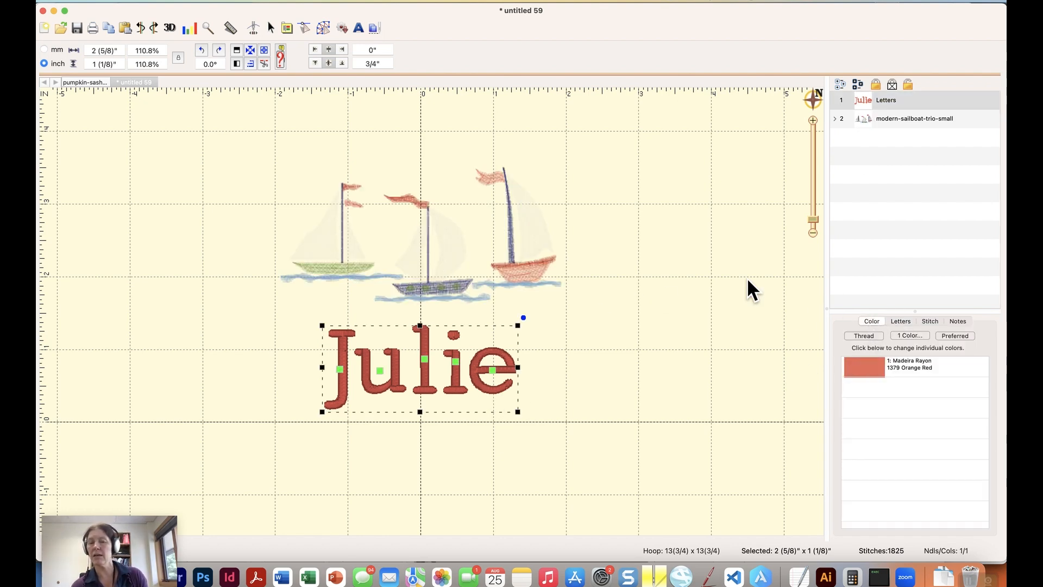
# Simulate the stitch-out of the whole sailboat design with the lettering sewn first
pyautogui.click(697, 256)
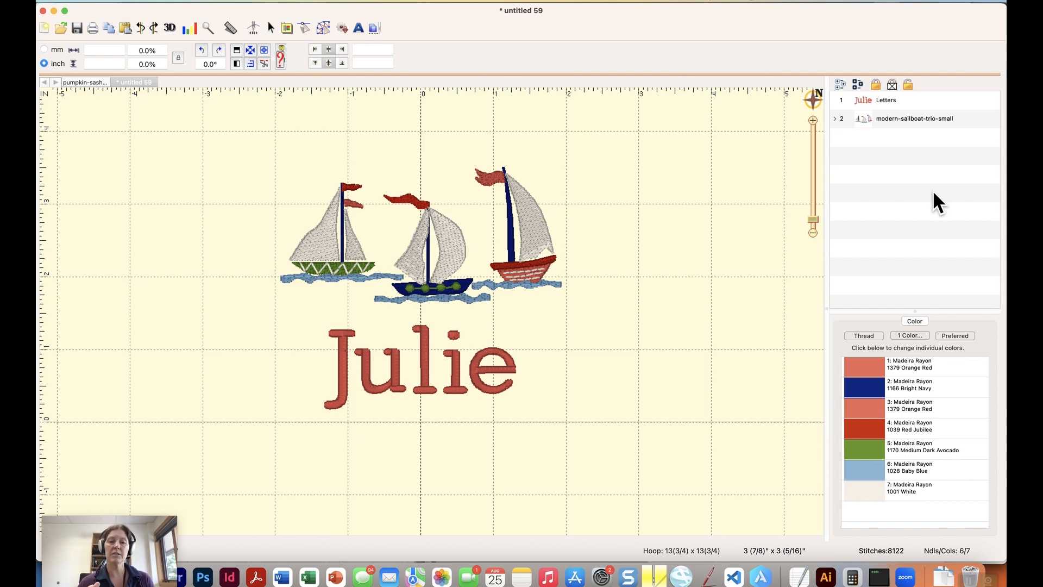
pyautogui.click(254, 28)
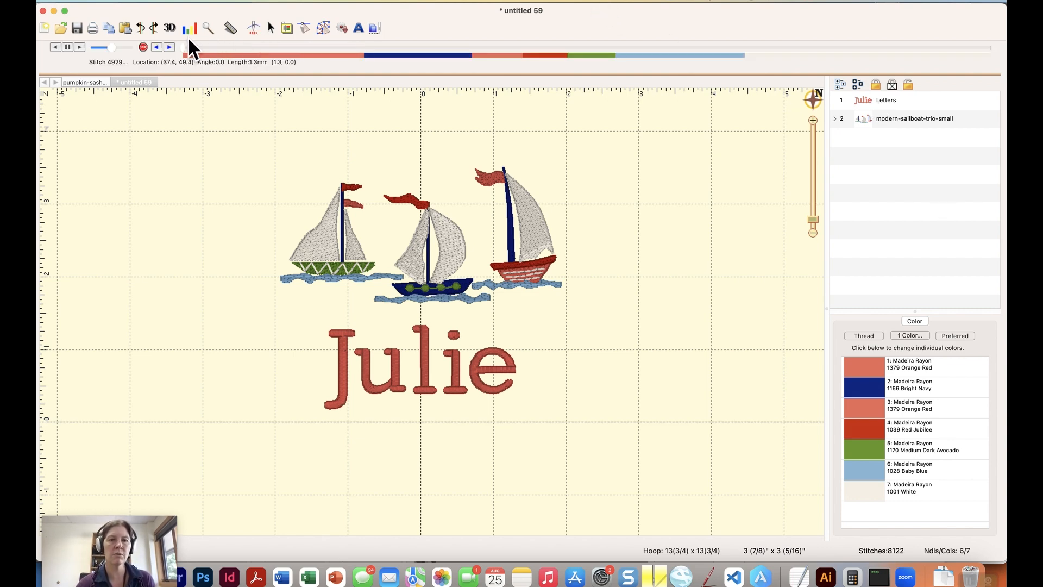
pyautogui.moveTo(188, 46); pyautogui.dragTo(658, 46)
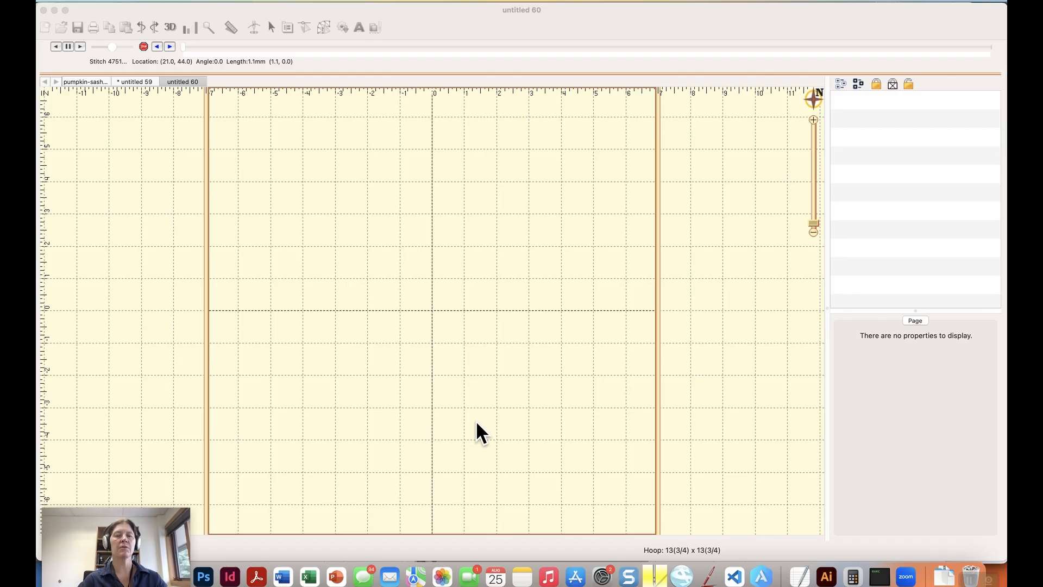
# Add lettering to the blank page and set its font to Double the Fun Font
pyautogui.click(360, 31)
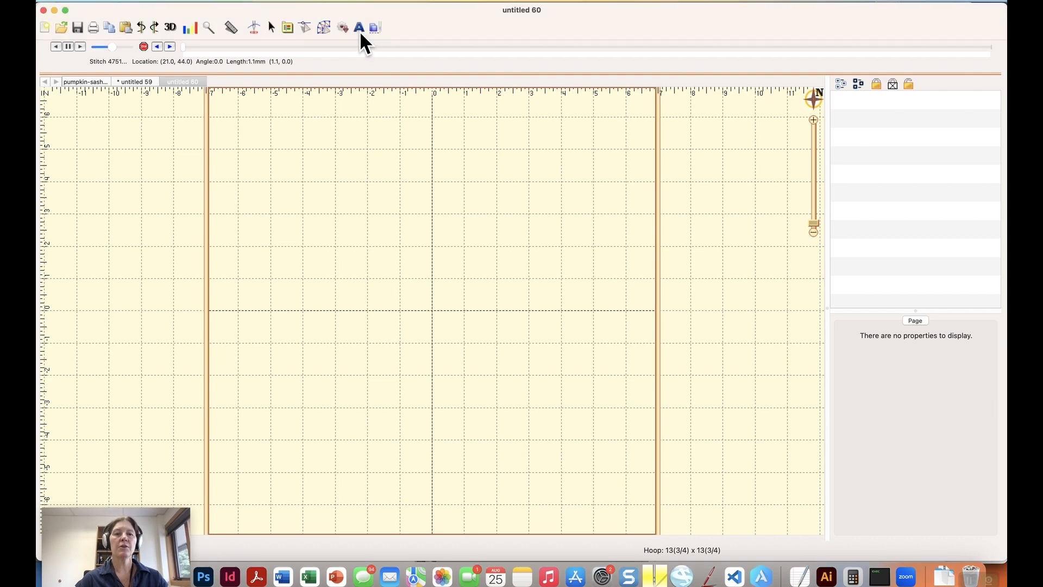
pyautogui.click(358, 28)
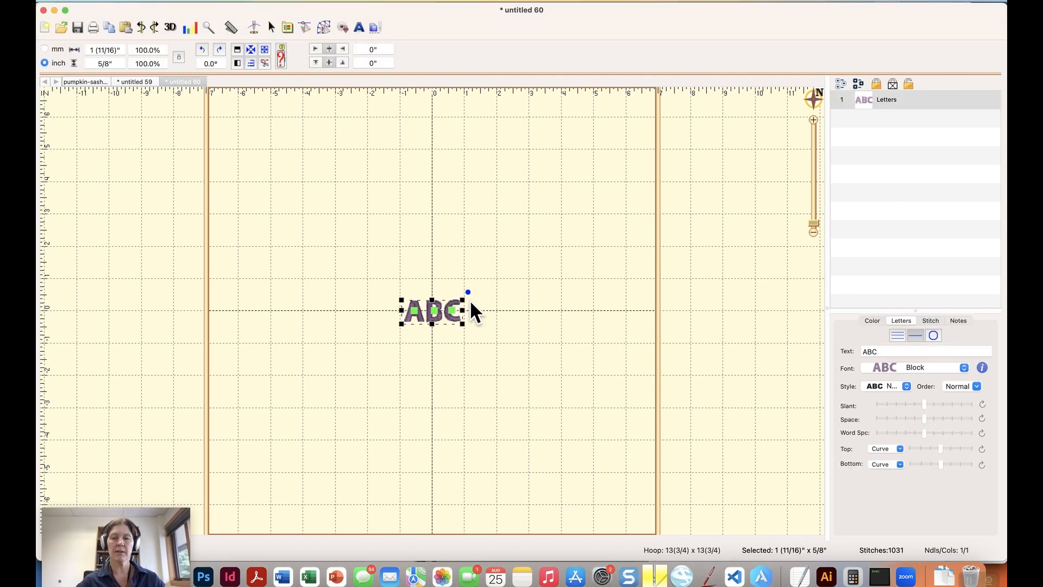
pyautogui.click(895, 365)
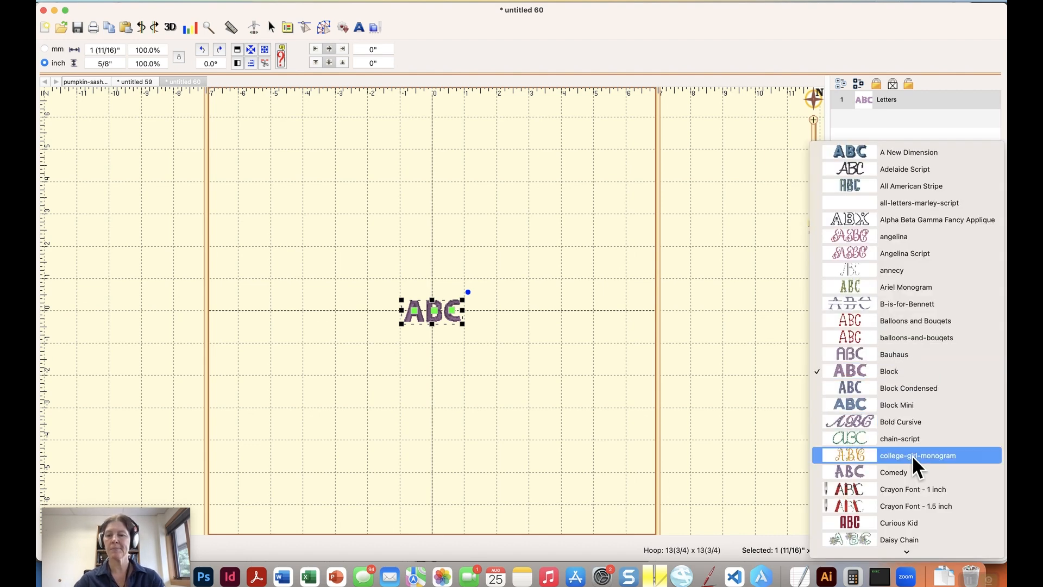
pyautogui.scroll(-5, 911, 454)
pyautogui.scroll(-4, 912, 456)
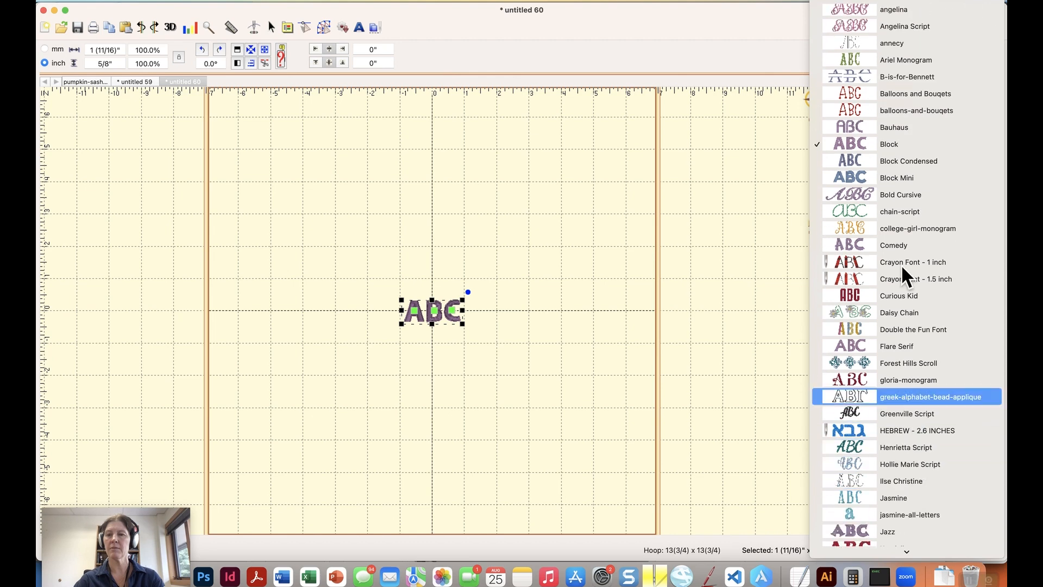
pyautogui.click(890, 326)
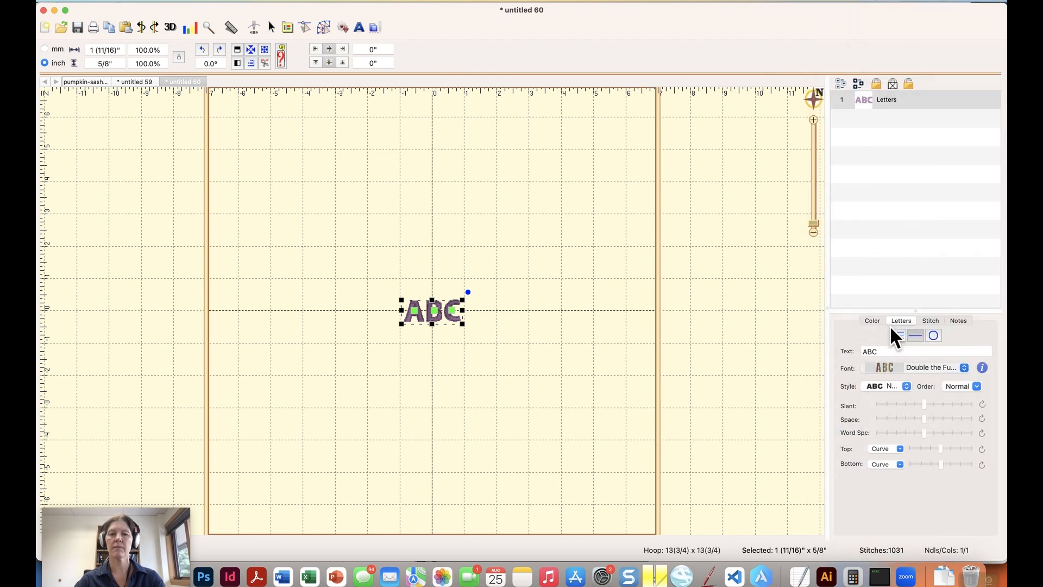
# Replace the sample lettering text with the first name in all capitals and deselect it
pyautogui.click(899, 352)
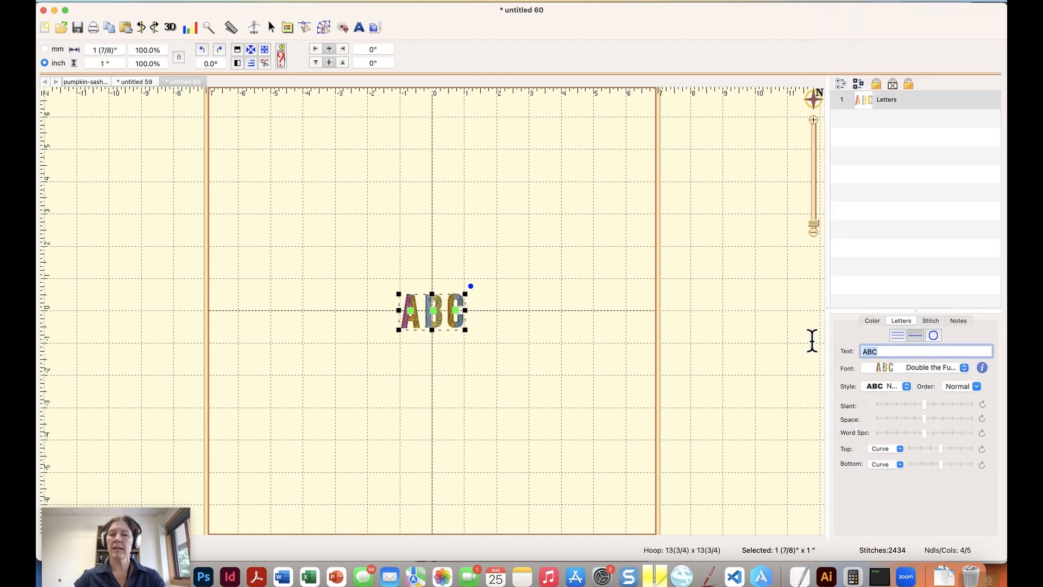
pyautogui.write('ADELAIDE')
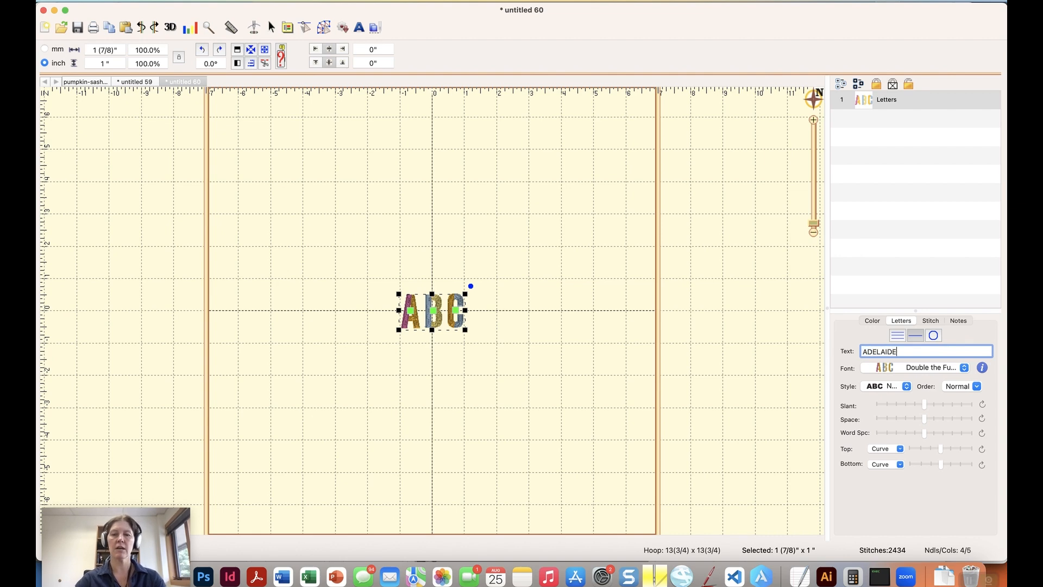
pyautogui.press('Return')
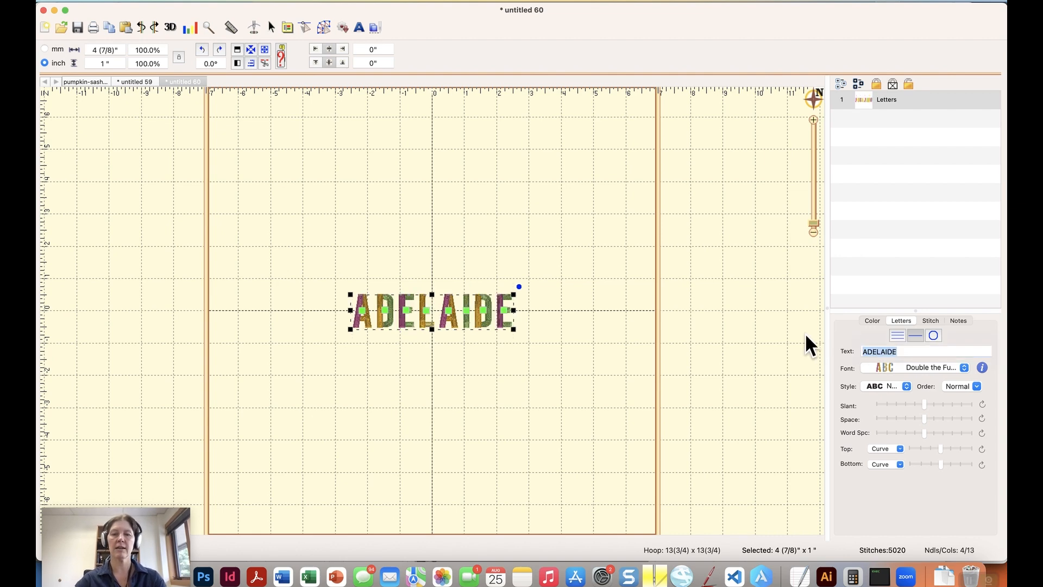
pyautogui.click(624, 237)
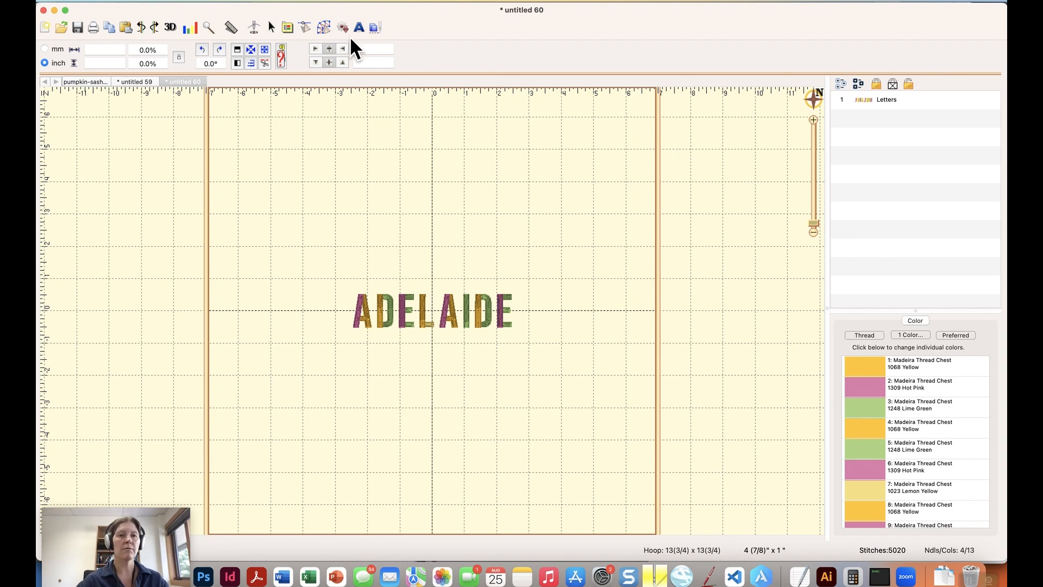
# Preview the two-color lettering's stitching sequence in the stitch simulator
pyautogui.click(251, 26)
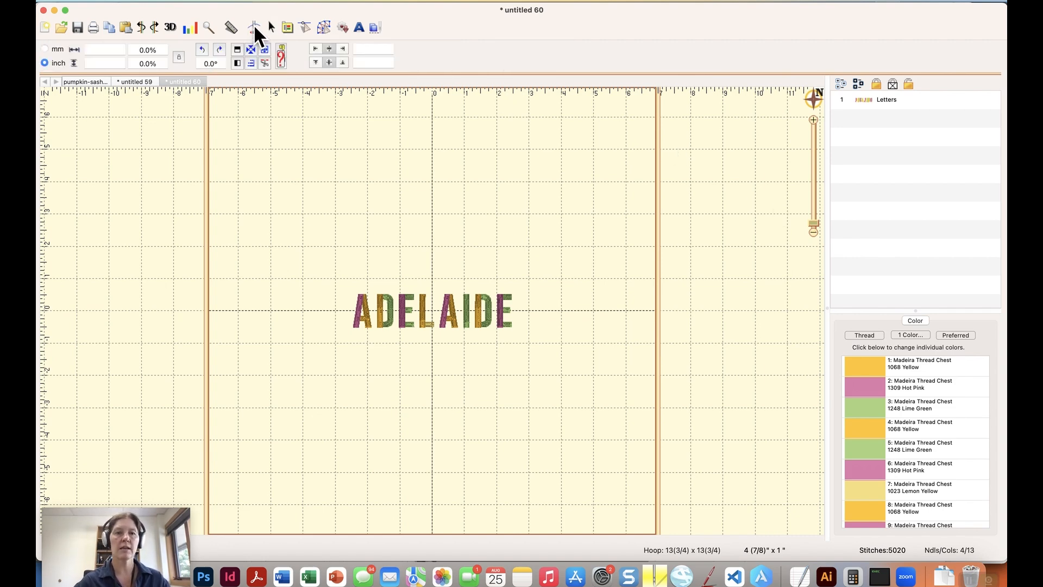
pyautogui.click(253, 25)
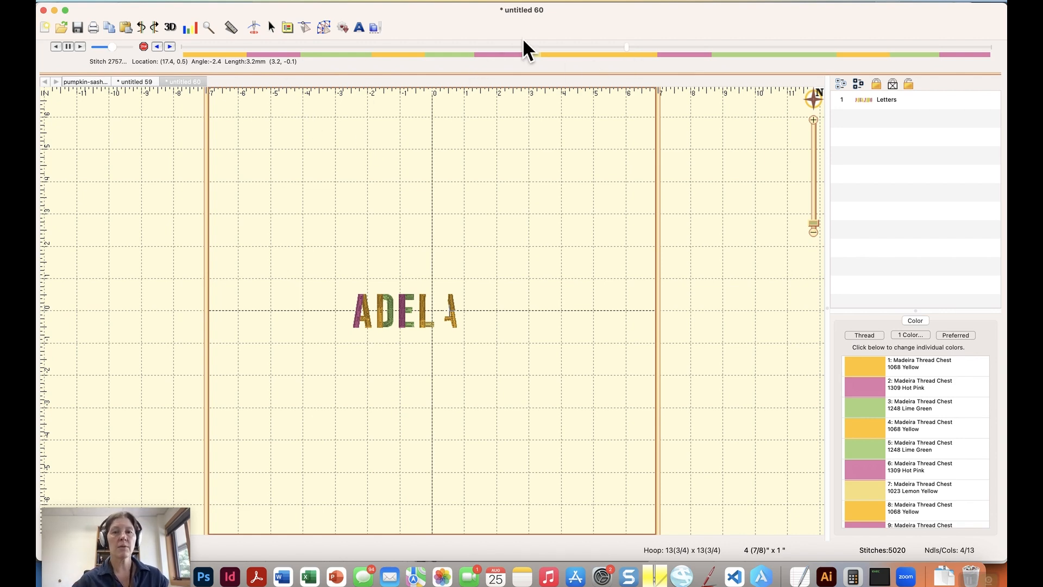
pyautogui.click(169, 46)
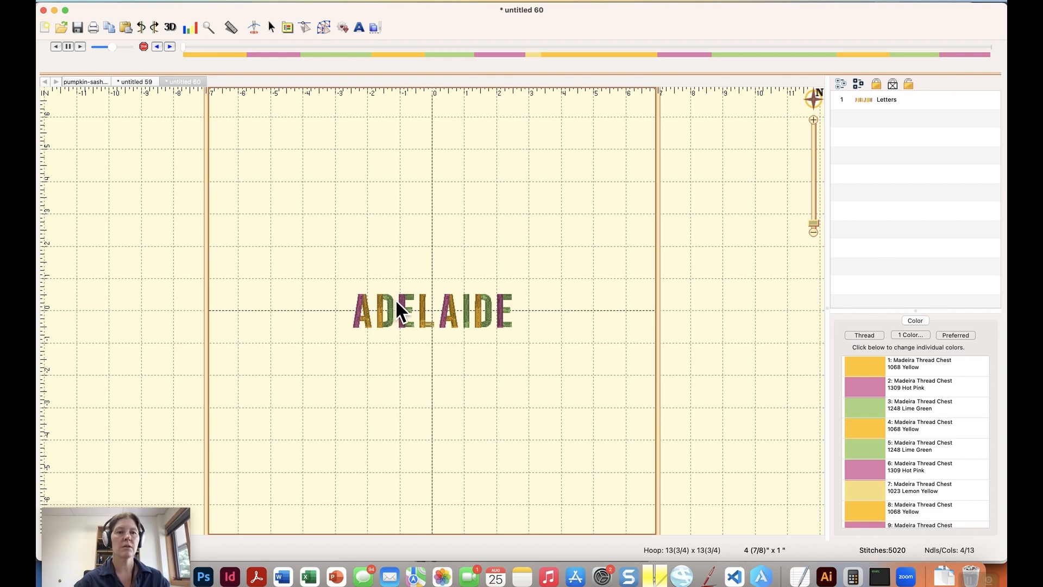
# Color sort the lettering with RHS Pre-sort on and a tolerance of 2, placing the result in a new view
pyautogui.click(173, 4)
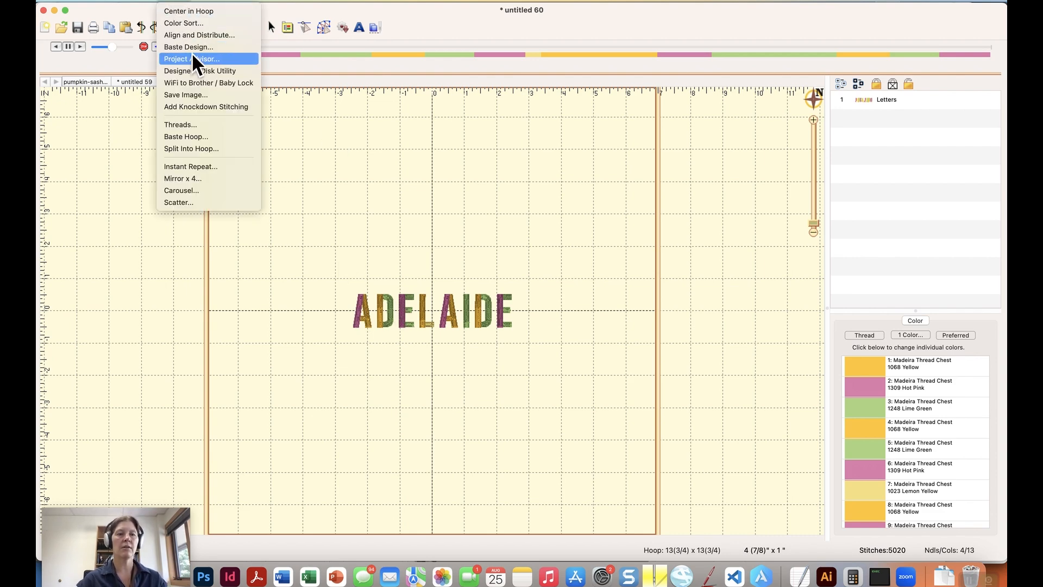
pyautogui.click(180, 18)
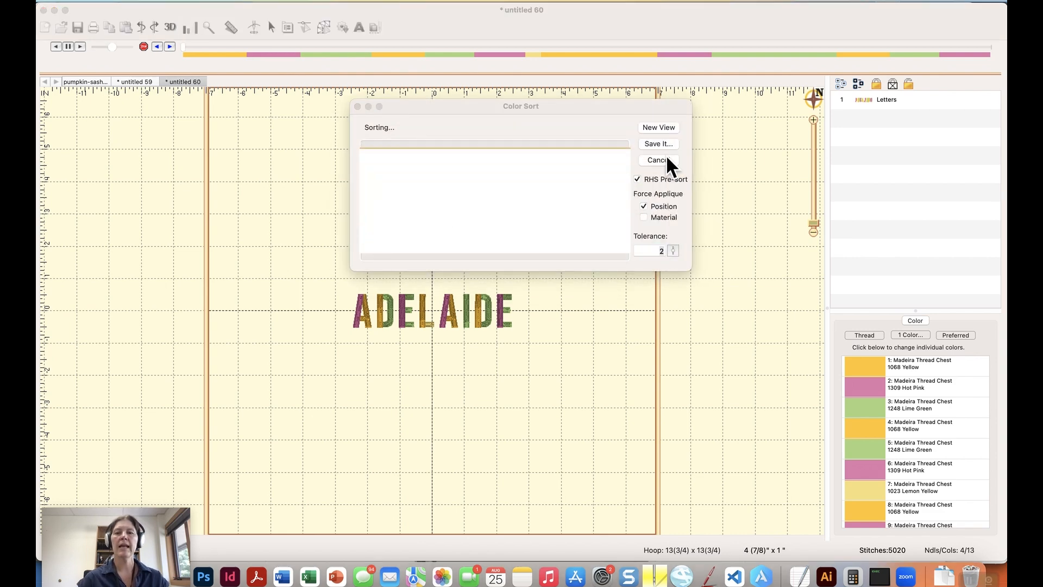
pyautogui.click(655, 128)
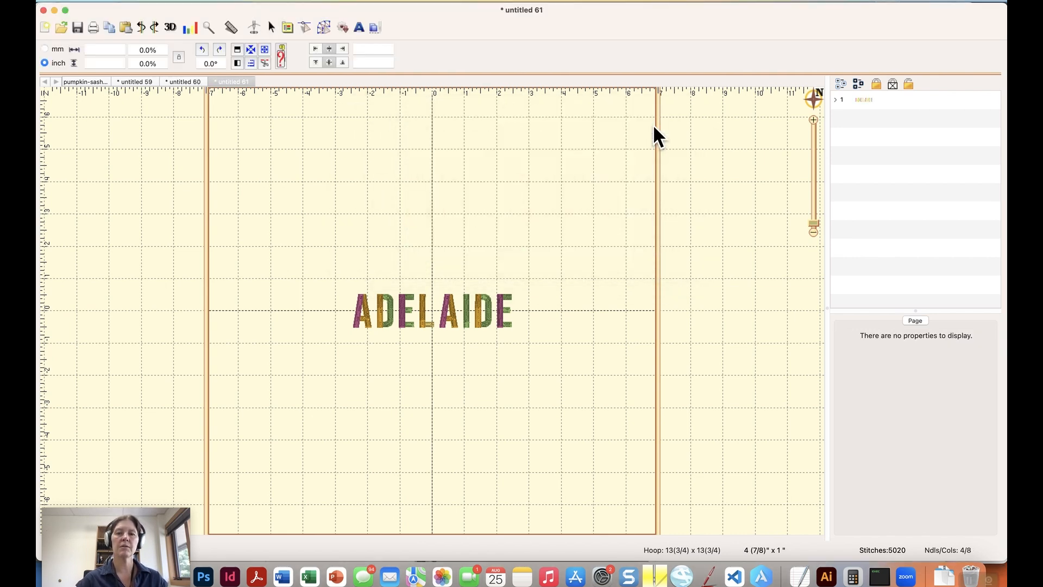
# Expand the sorted lettering's color segments and preview its stitching sequence in the stitch simulator
pyautogui.click(835, 100)
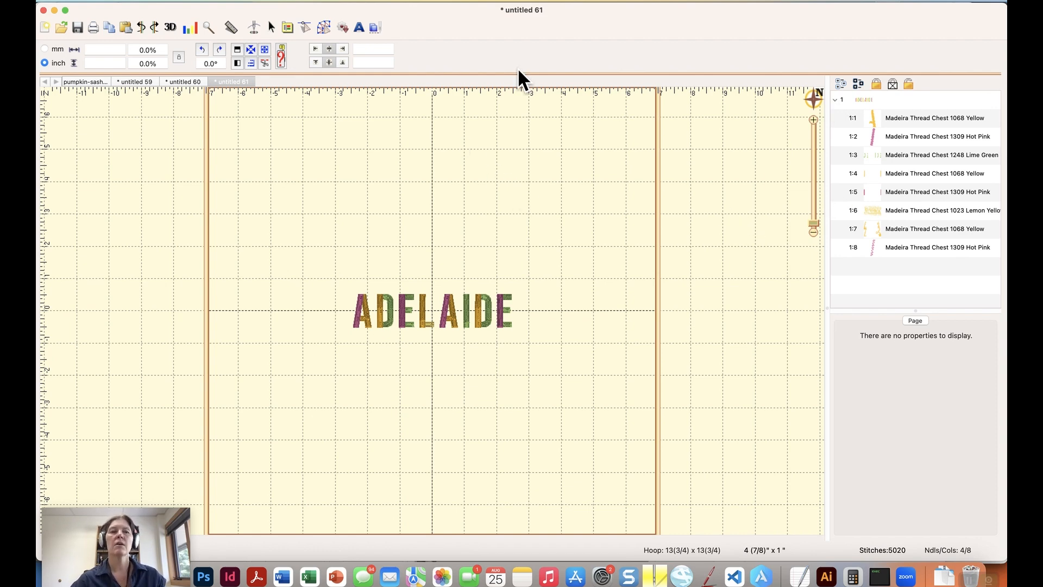
pyautogui.click(252, 26)
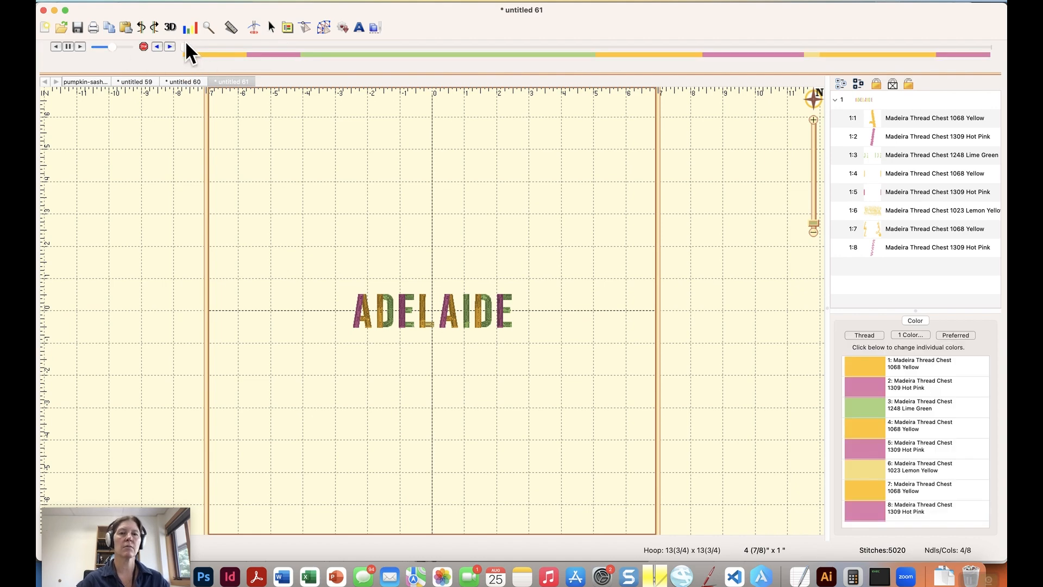
pyautogui.moveTo(472, 39); pyautogui.dragTo(629, 51)
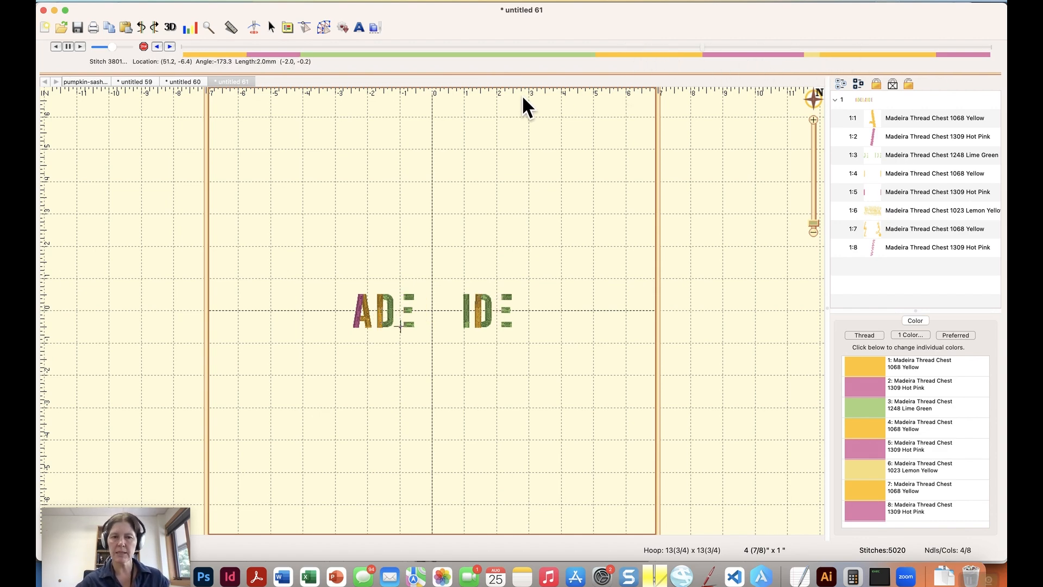
pyautogui.click(168, 46)
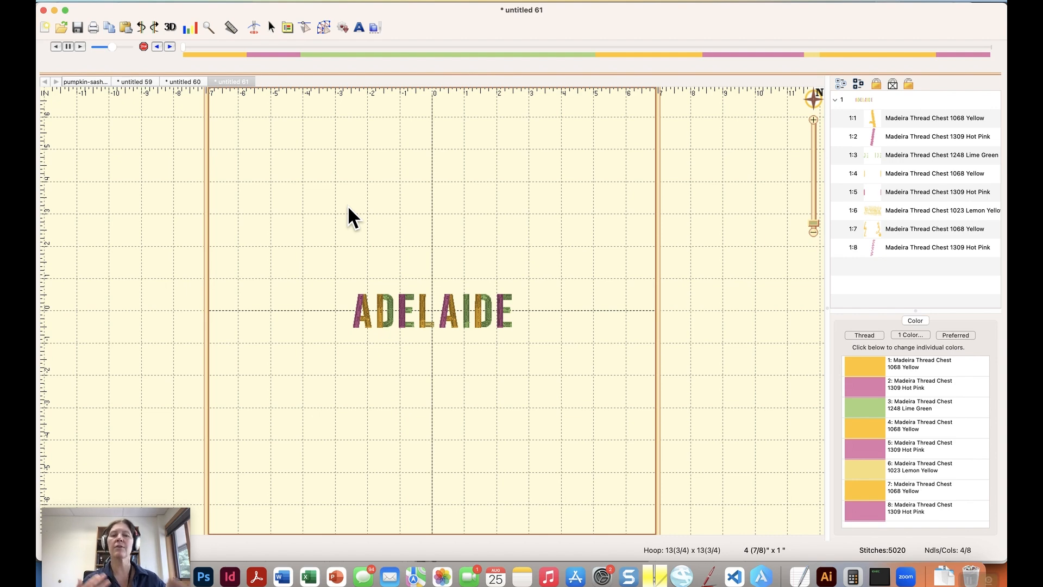
# Move the 1068 Yellow segment covering the L and second A directly after the first yellow segment, and deselect it
pyautogui.click(813, 119)
pyautogui.click(814, 119)
pyautogui.click(813, 119)
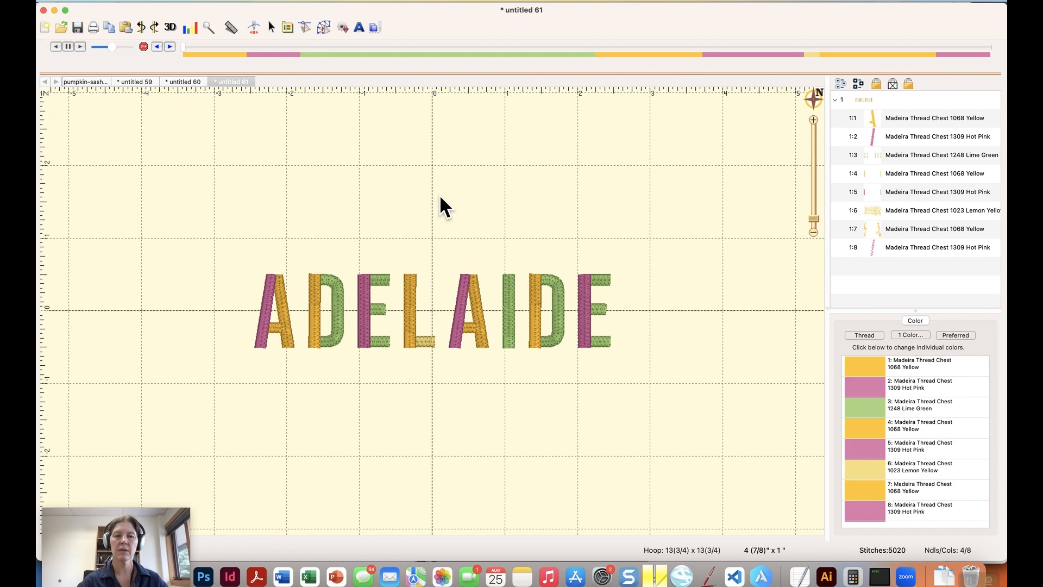
pyautogui.click(872, 114)
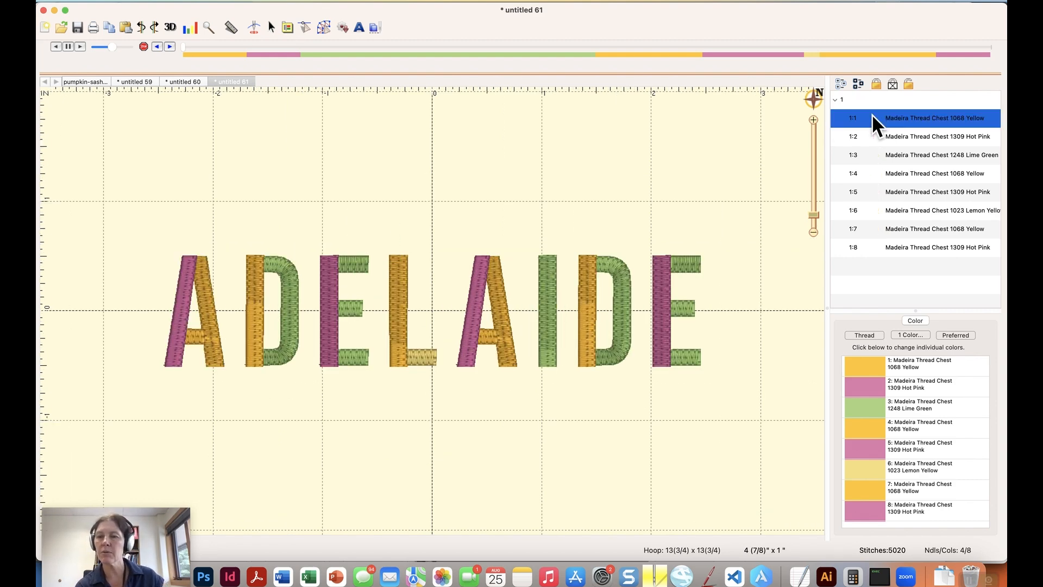
pyautogui.click(875, 224)
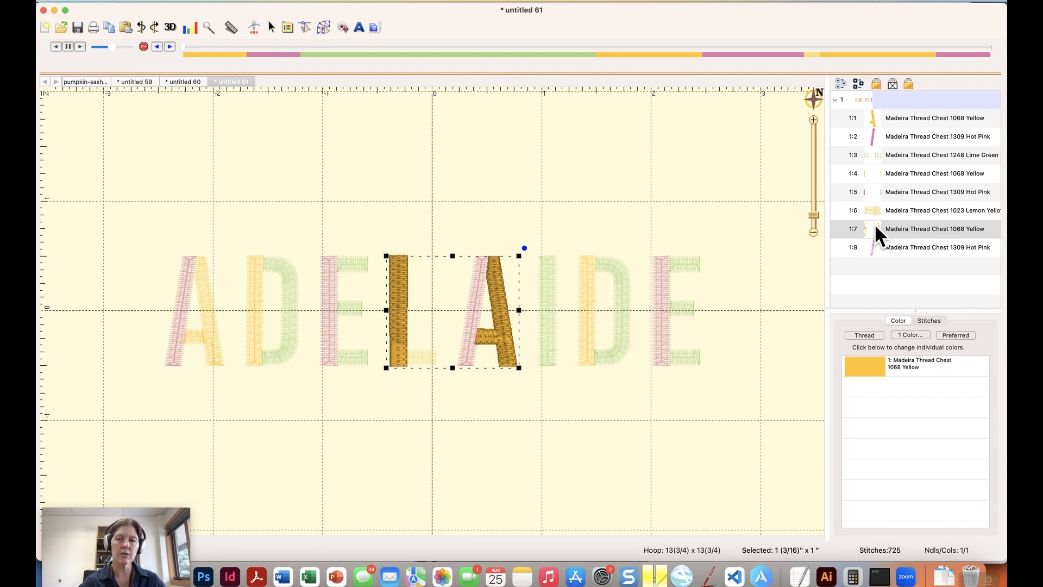
pyautogui.moveTo(875, 226); pyautogui.dragTo(877, 128)
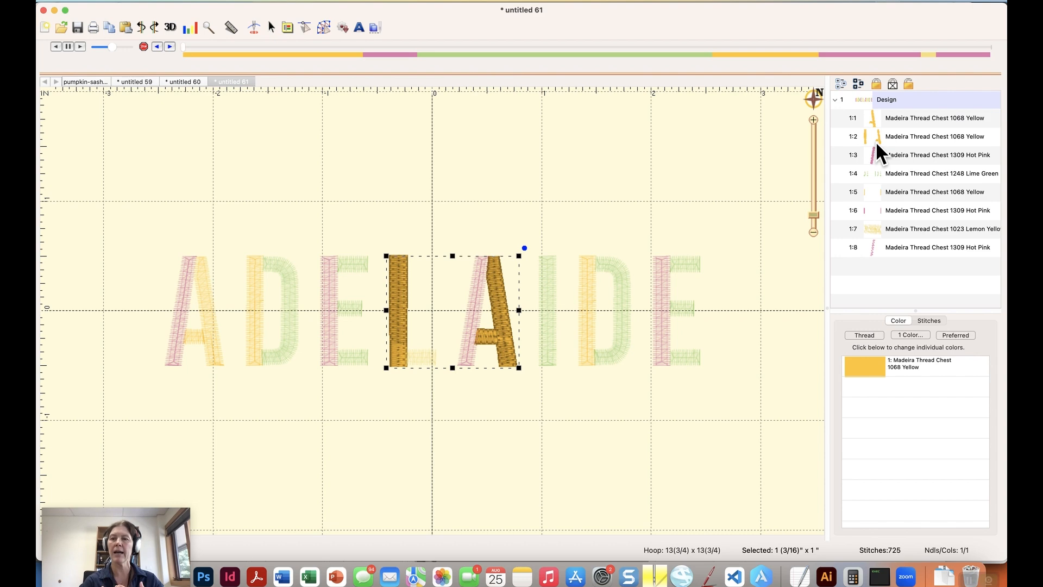
pyautogui.click(884, 157)
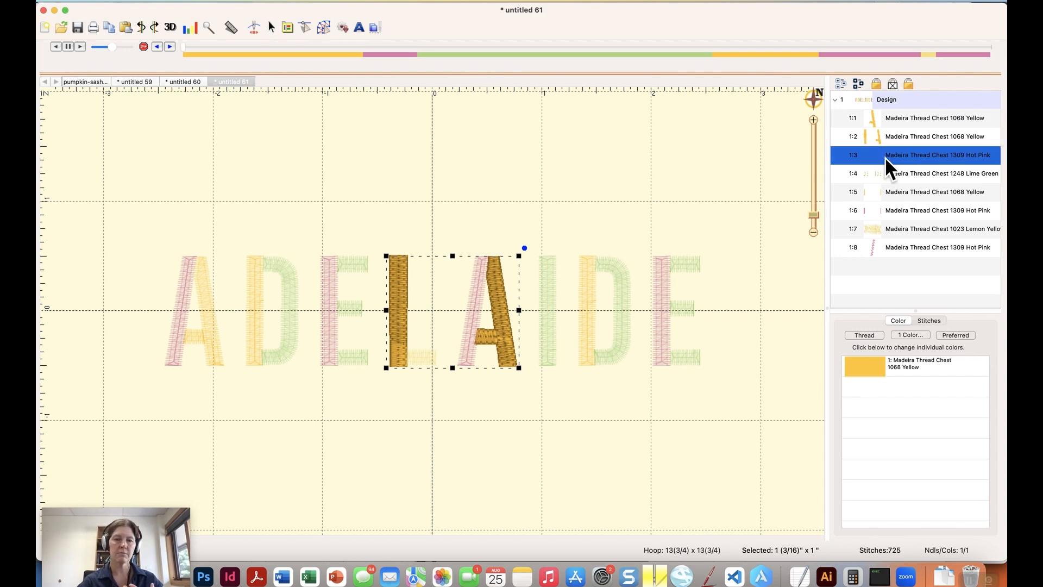
pyautogui.click(567, 170)
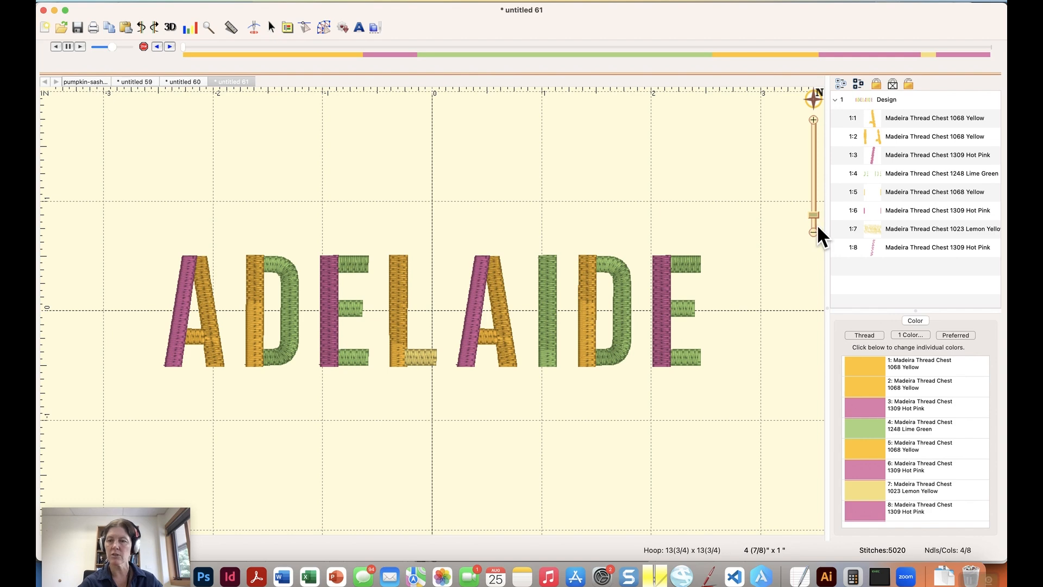
# Move the last 1309 Hot Pink segment, the second A's stroke, directly after the first Hot Pink segment and deselect it
pyautogui.click(879, 248)
pyautogui.moveTo(879, 250); pyautogui.dragTo(875, 165)
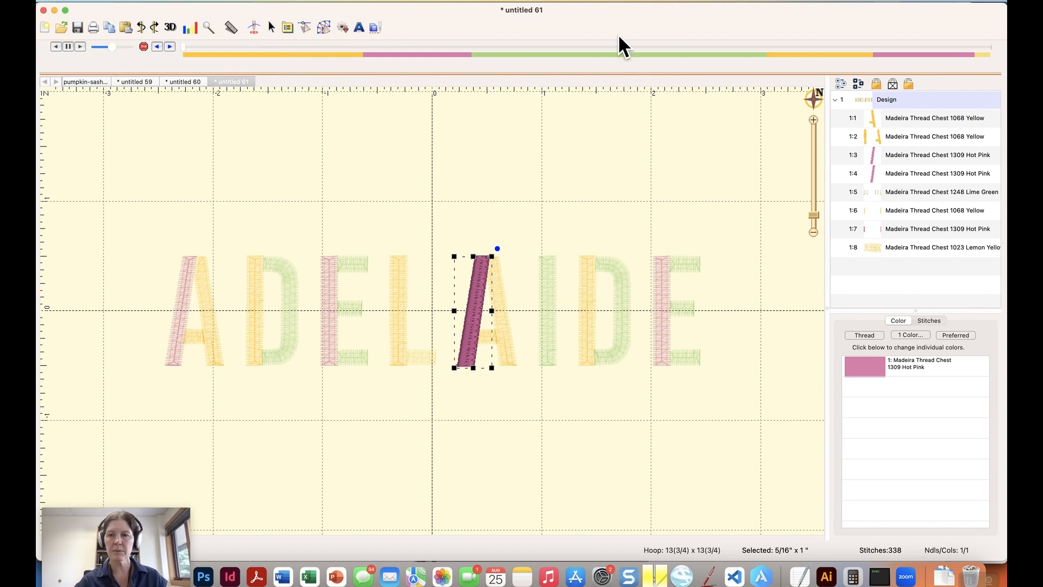
pyautogui.click(561, 158)
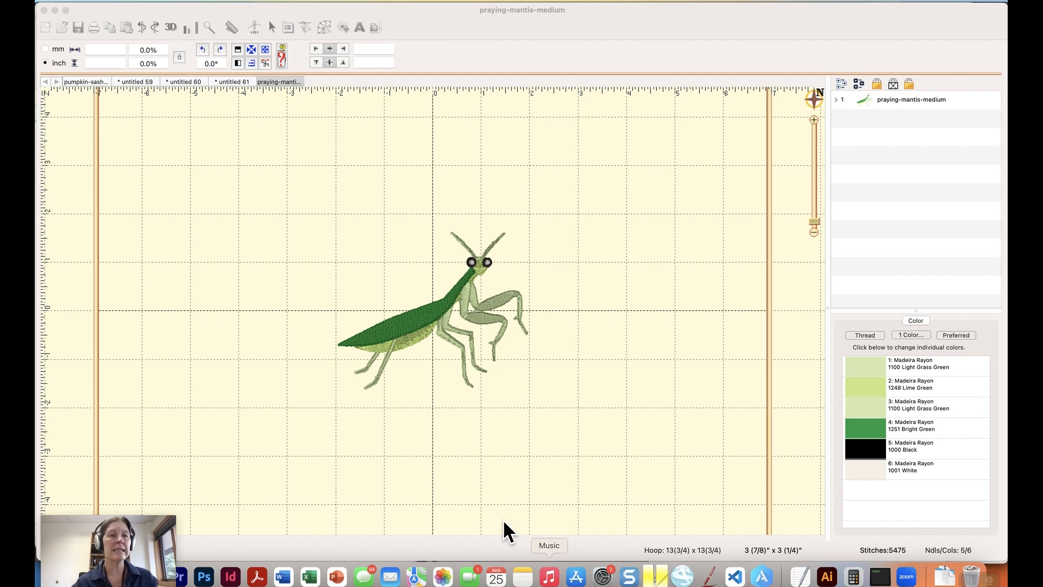
# Start saving the praying-mantis-medium design under another name and inspect the available embroidery file formats
pyautogui.click(266, 269)
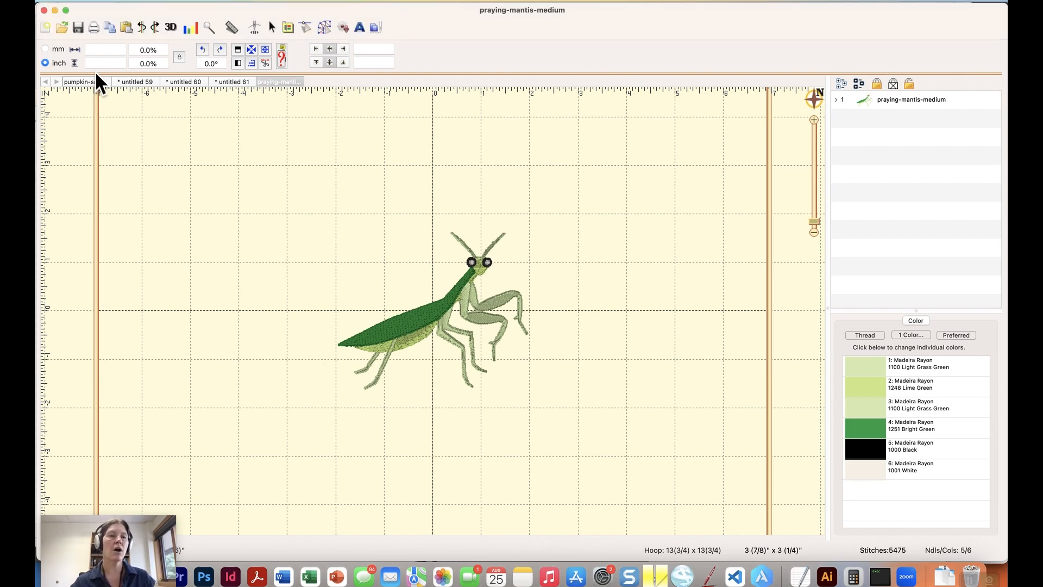
pyautogui.click(131, 3)
pyautogui.click(156, 166)
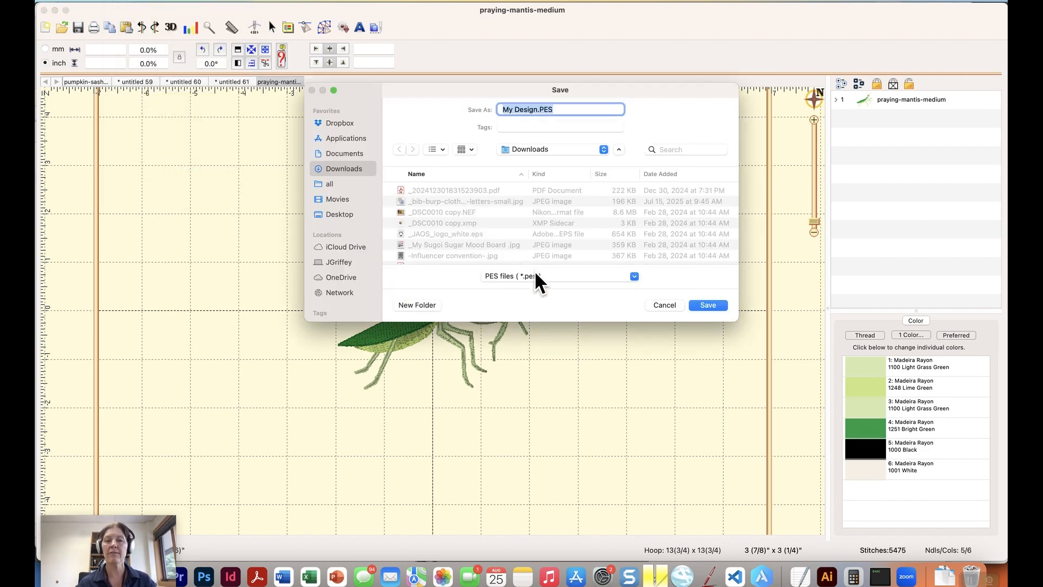
pyautogui.click(535, 274)
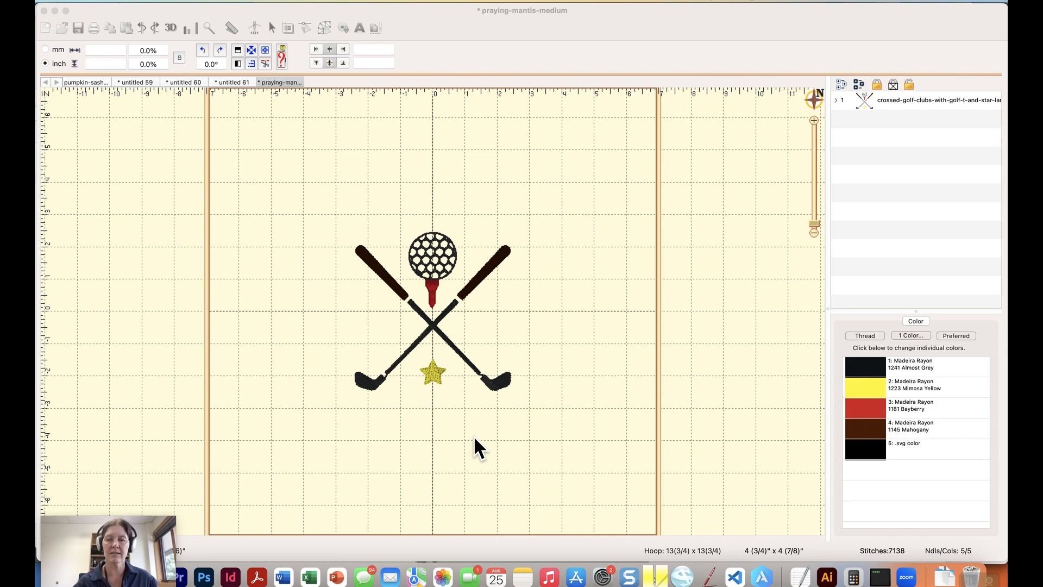
# Copy only the 1223 Mimosa Yellow star from the crossed golf clubs design onto a new page
pyautogui.click(837, 100)
pyautogui.click(875, 136)
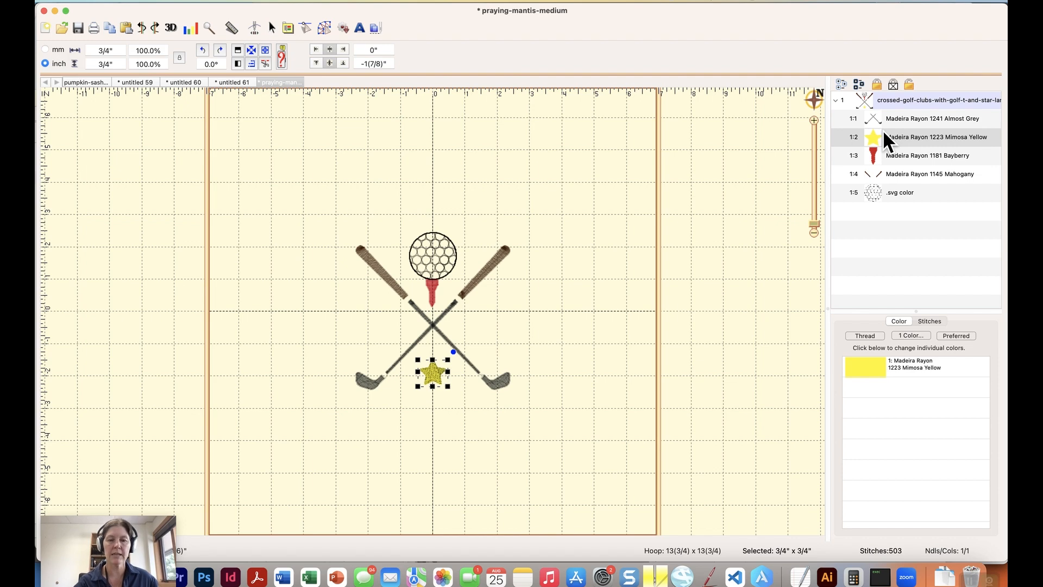
pyautogui.press('super+n')
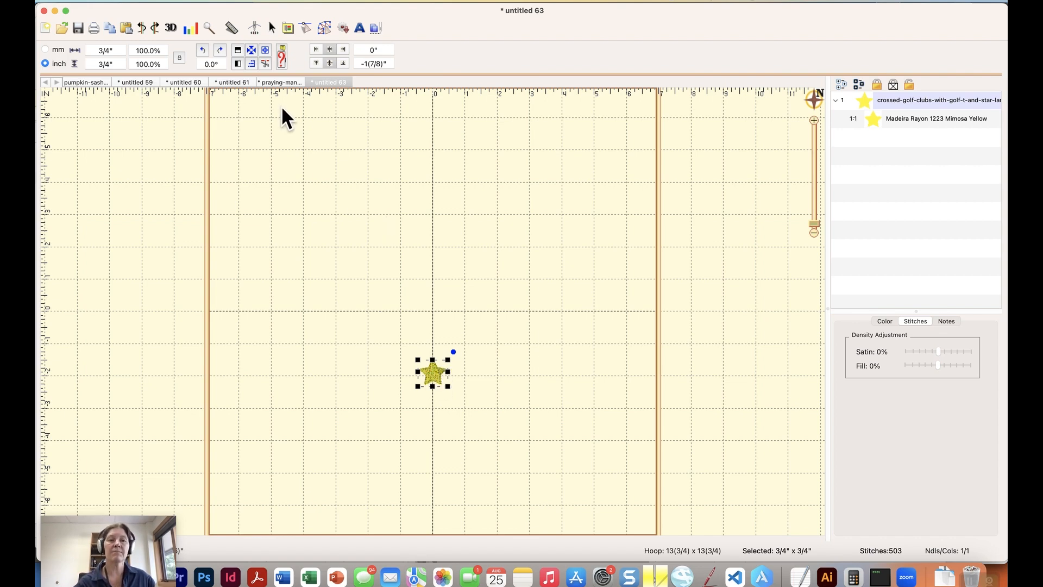
# Return to the crossed golf clubs design and move the 1181 Bayberry tee after the 1145 Mahogany segment in the sewing order
pyautogui.click(281, 83)
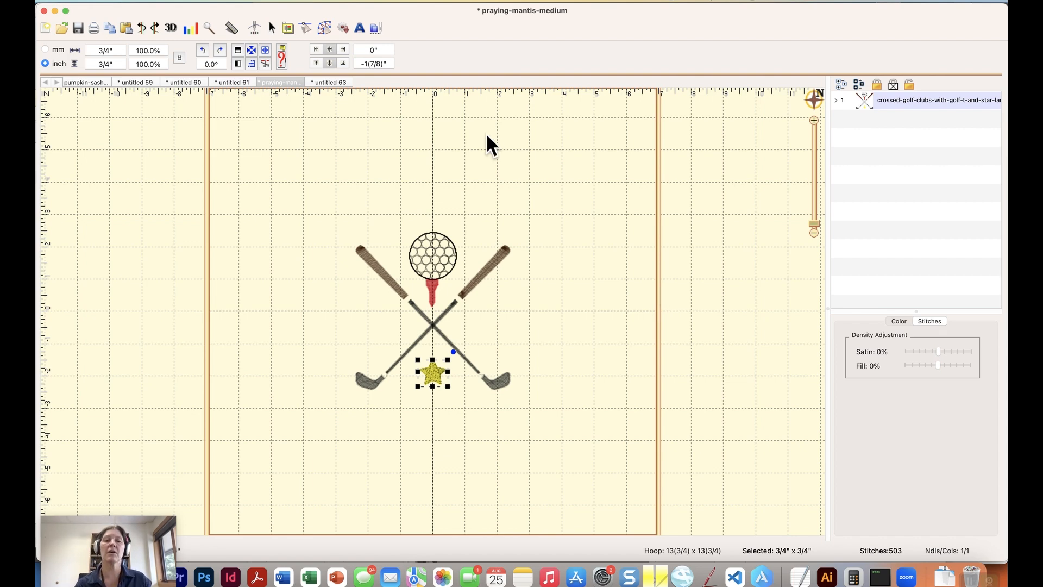
pyautogui.click(588, 179)
pyautogui.click(836, 99)
pyautogui.click(879, 156)
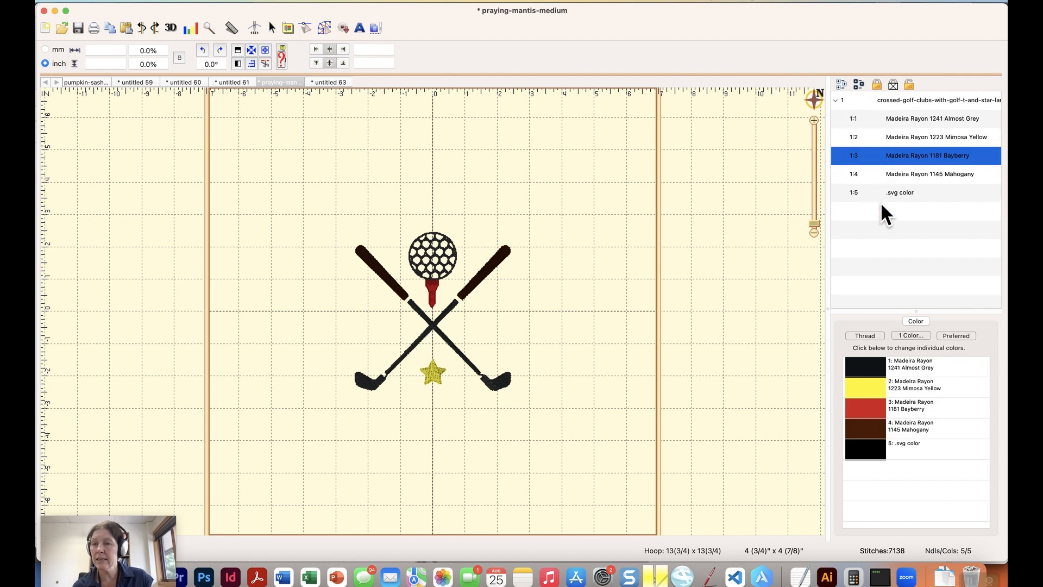
pyautogui.click(881, 191)
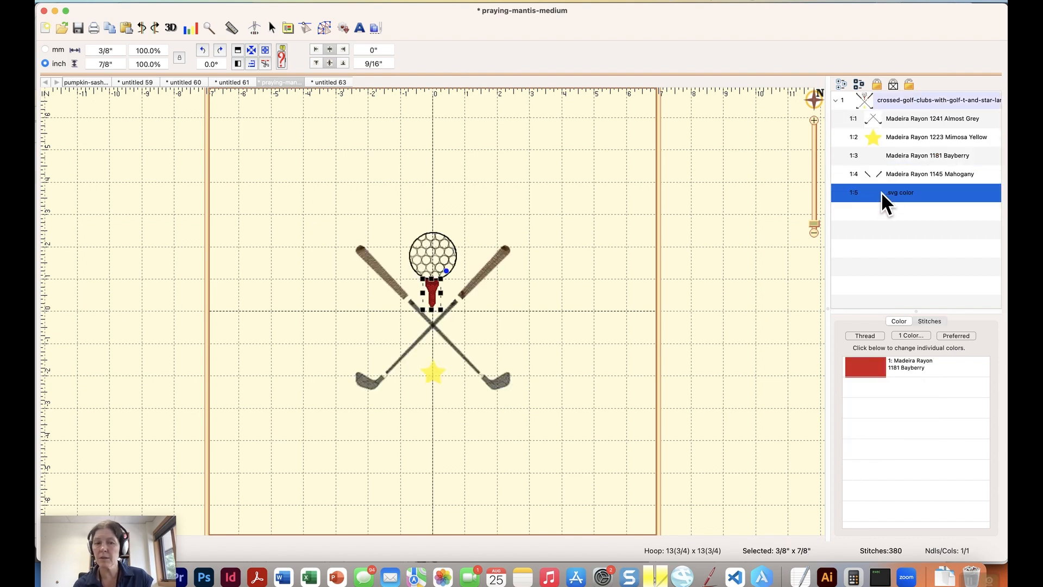
pyautogui.click(875, 154)
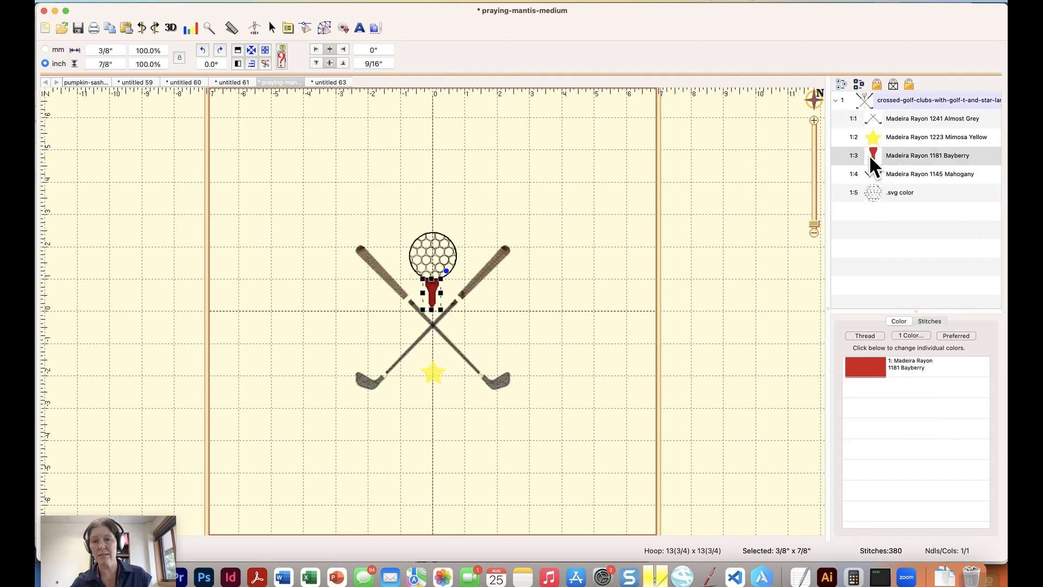
pyautogui.moveTo(870, 152); pyautogui.dragTo(871, 181)
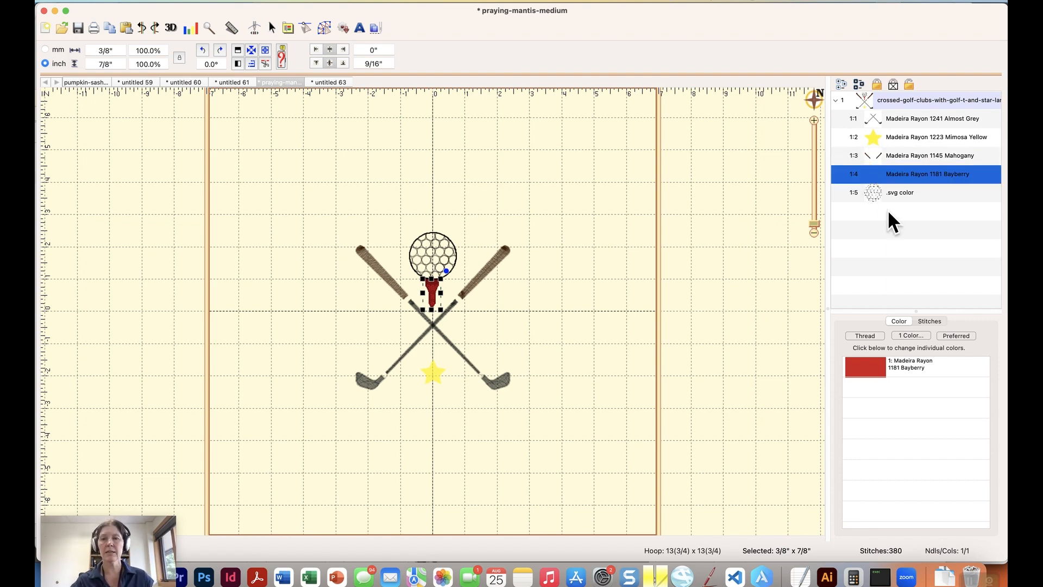
# Copy the red tee and the golf ball together and paste them onto a new page
pyautogui.keyDown('shift'); pyautogui.click(875, 191); pyautogui.keyUp('shift')
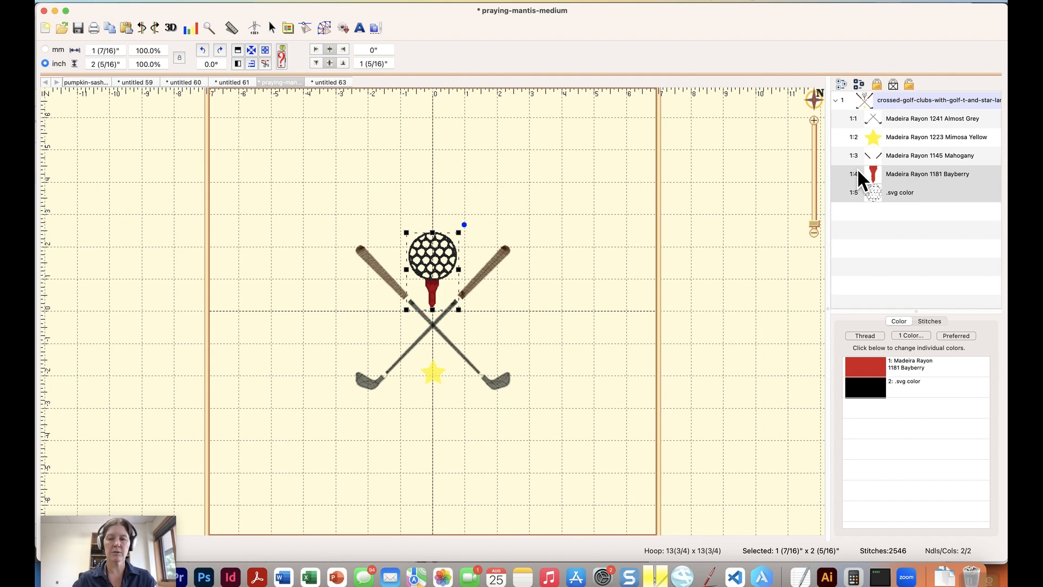
pyautogui.press('super+n')
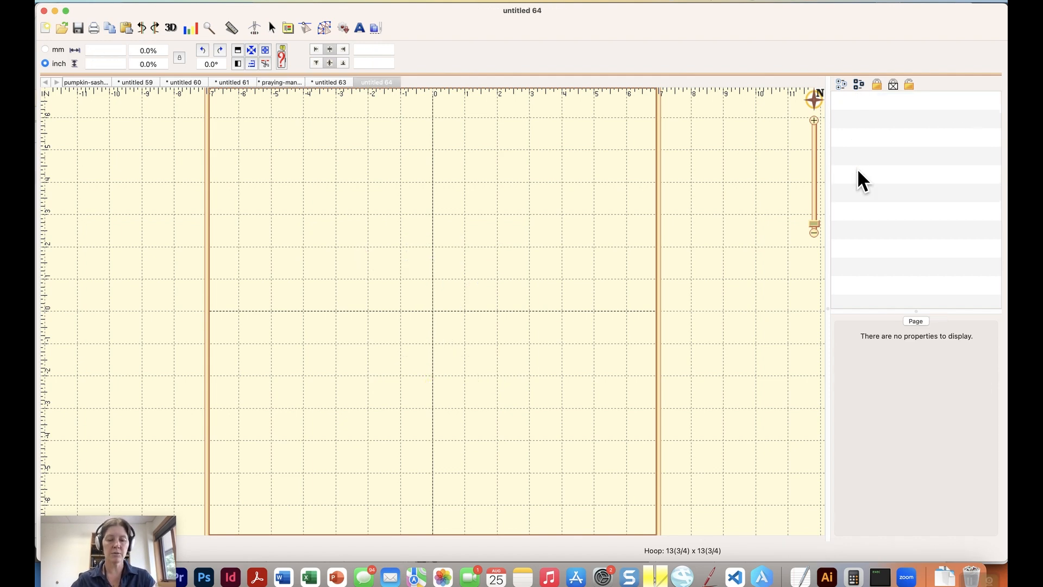
pyautogui.press('super+v')
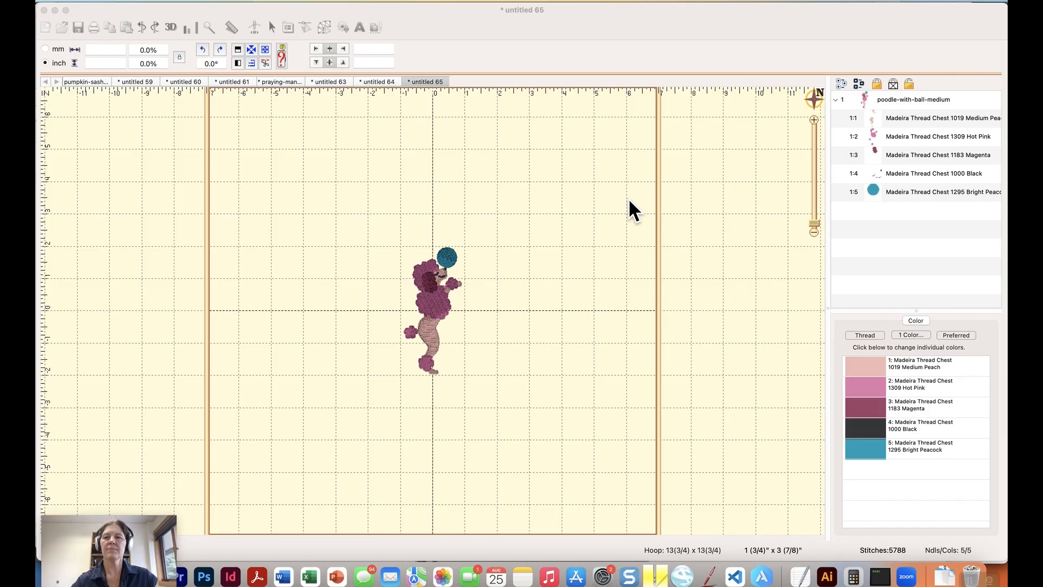
# Duplicate the whole poodle-with-ball-medium design on the same page by copying and pasting it
pyautogui.click(860, 101)
pyautogui.click(861, 100)
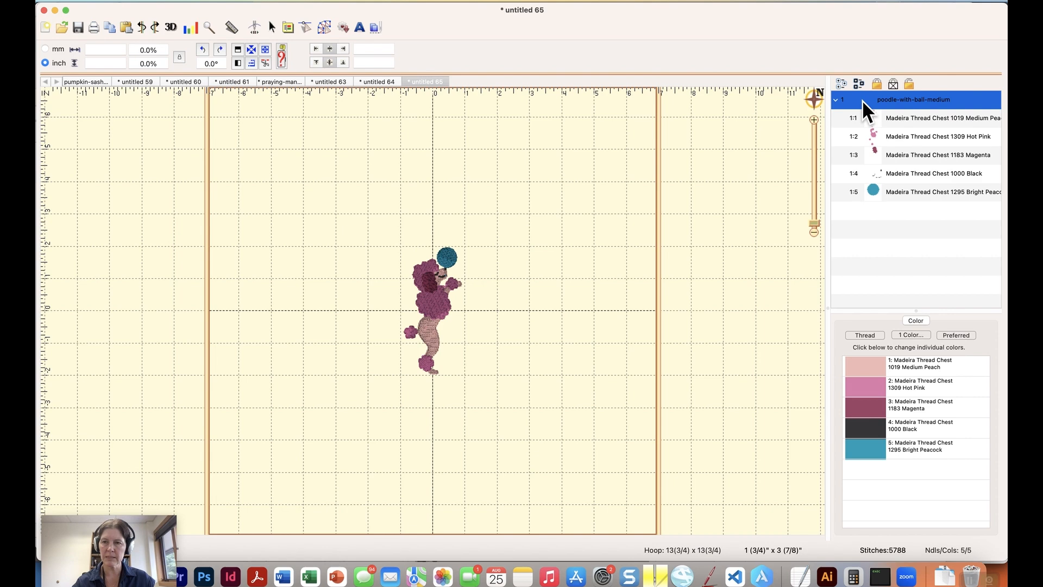
pyautogui.click(863, 100)
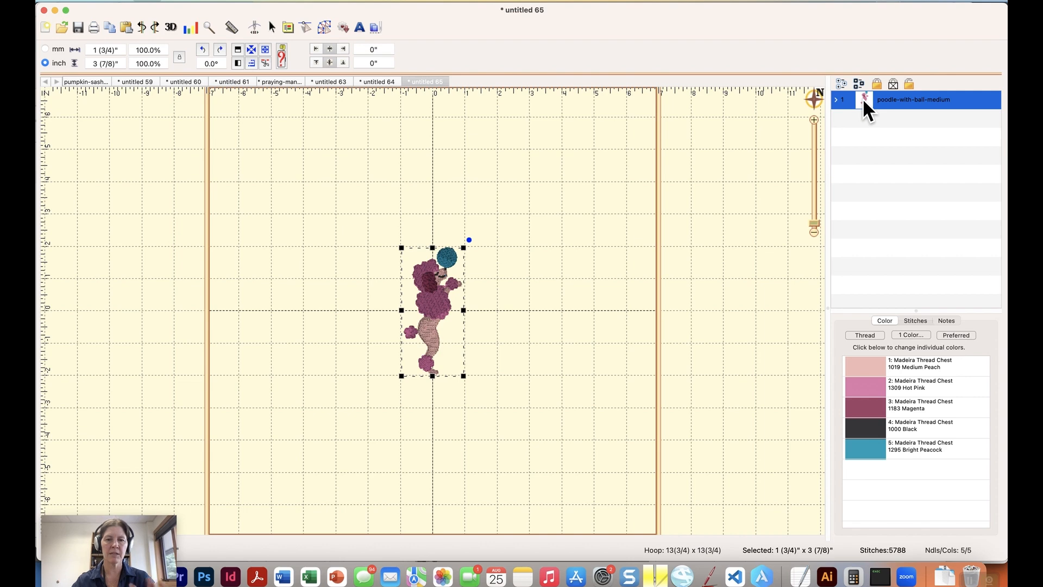
pyautogui.press('super+v')
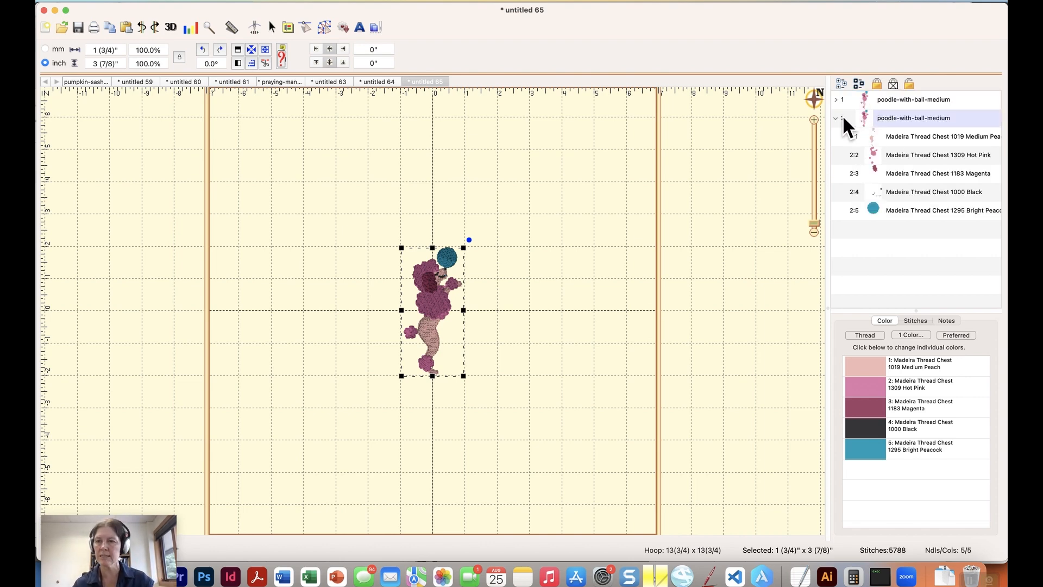
# Mirror the poodle copy horizontally and place it facing the original, about 4 1/8 inches to its right
pyautogui.click(836, 118)
pyautogui.click(861, 118)
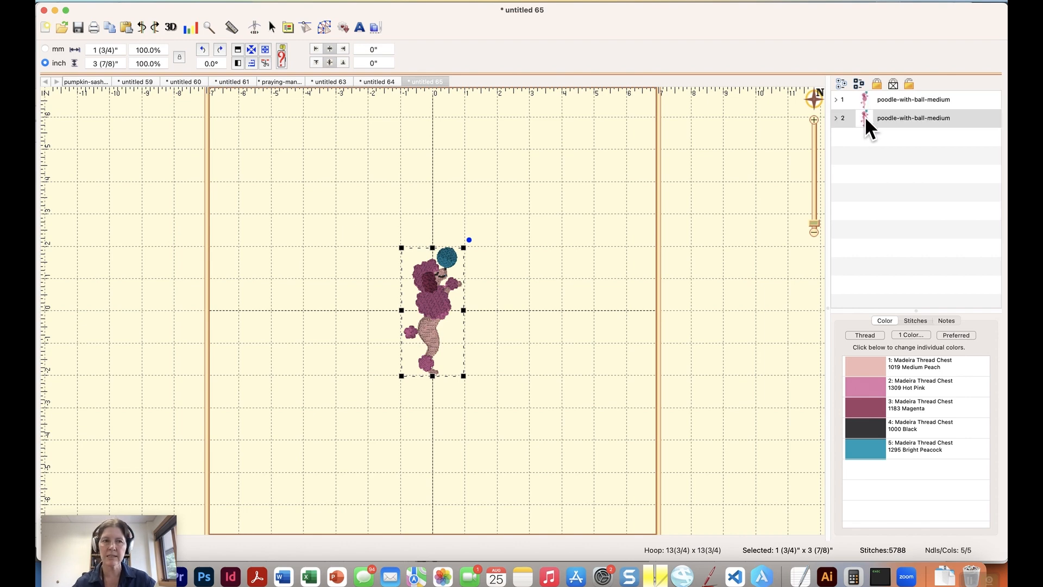
pyautogui.click(237, 63)
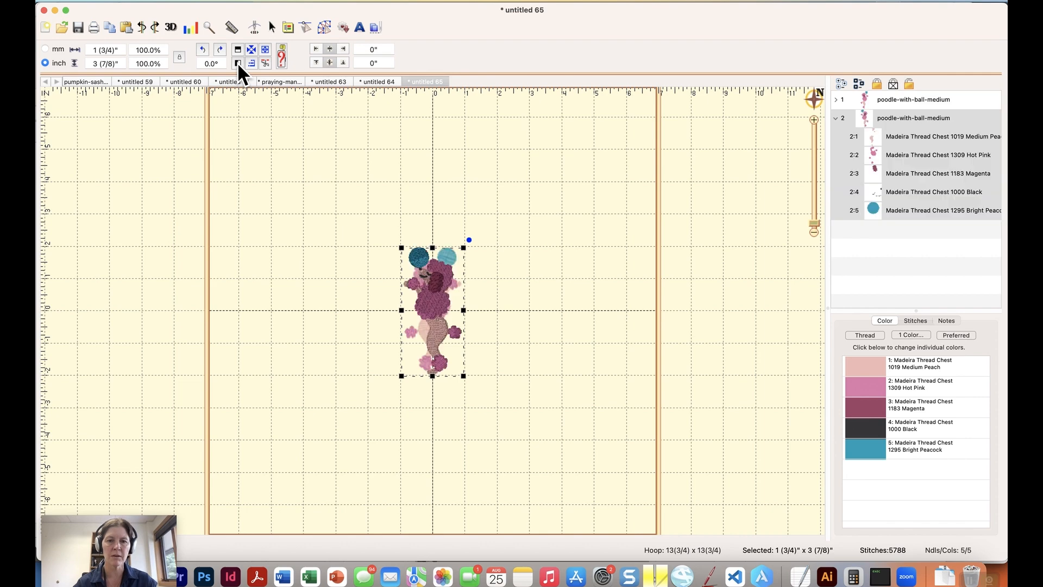
pyautogui.moveTo(433, 310); pyautogui.dragTo(538, 308)
pyautogui.moveTo(550, 311); pyautogui.dragTo(566, 314)
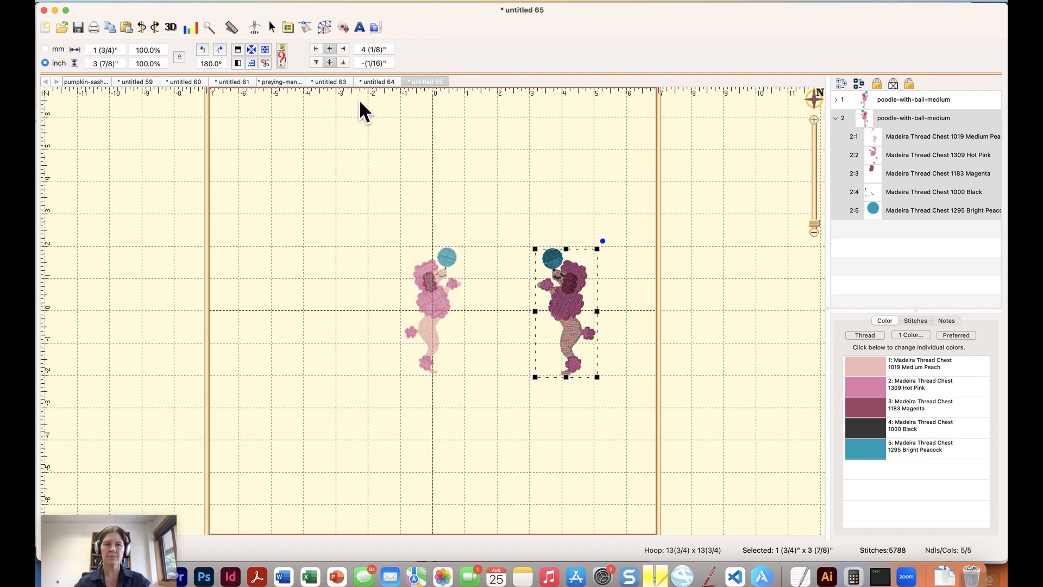
# Add a lettering object to the poodle page and set its text to A
pyautogui.click(359, 28)
pyautogui.click(406, 126)
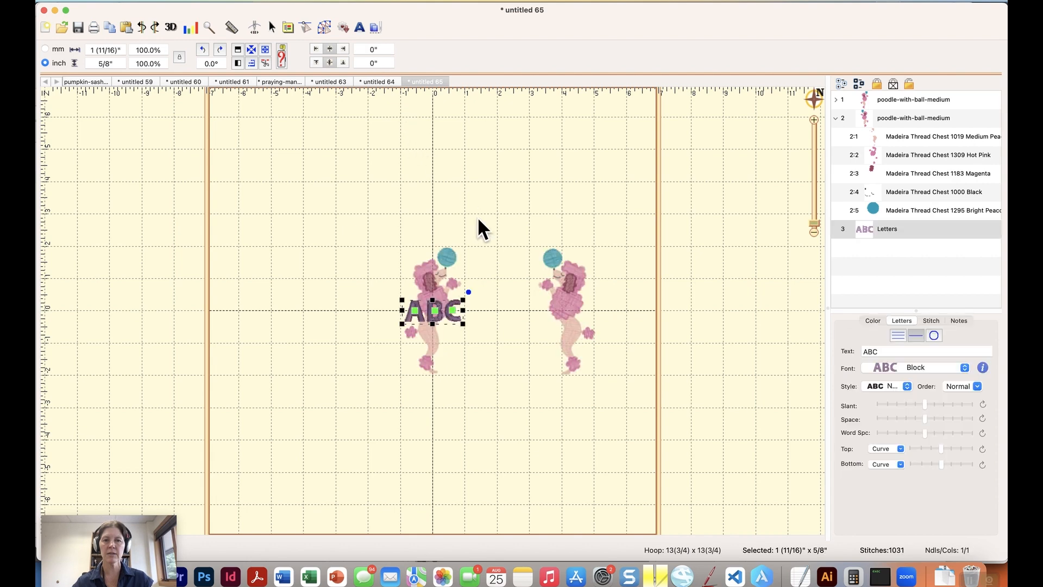
pyautogui.click(885, 352)
pyautogui.write('A')
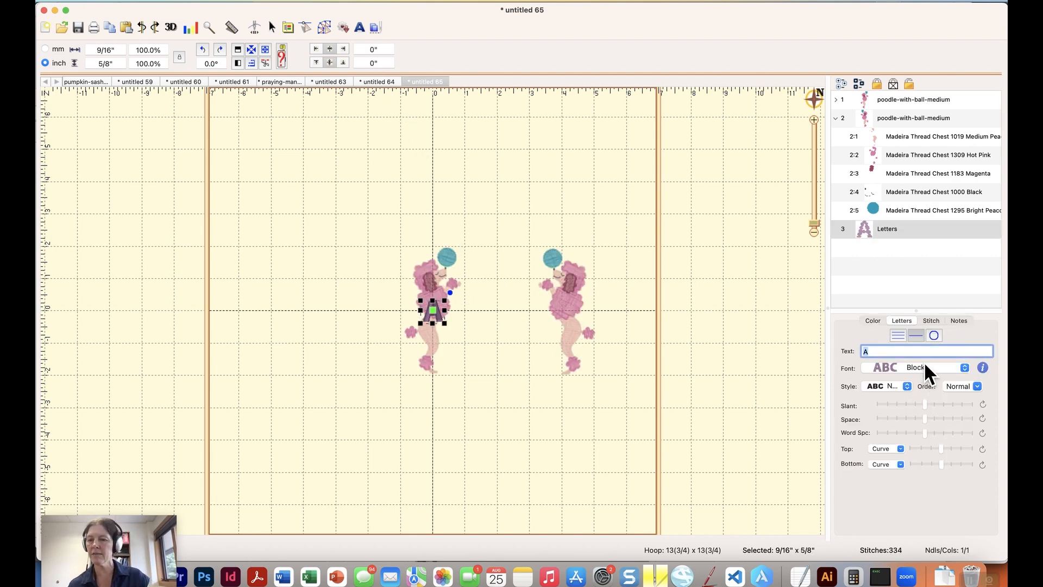
# Change the font of the letter A to Longboat Key Monogram
pyautogui.click(924, 363)
pyautogui.scroll(-8, 911, 535)
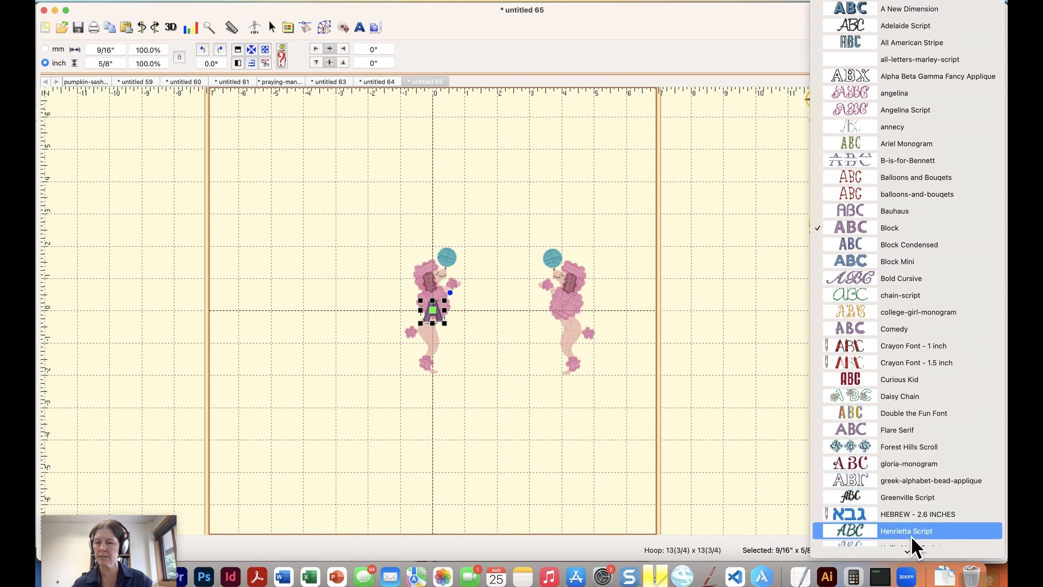
pyautogui.scroll(-6, 878, 468)
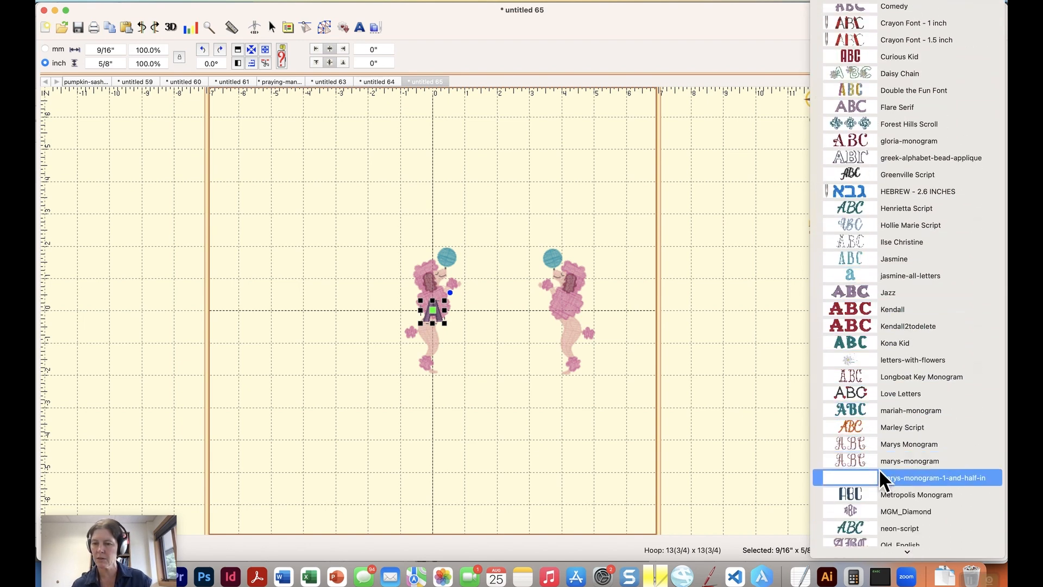
pyautogui.click(882, 375)
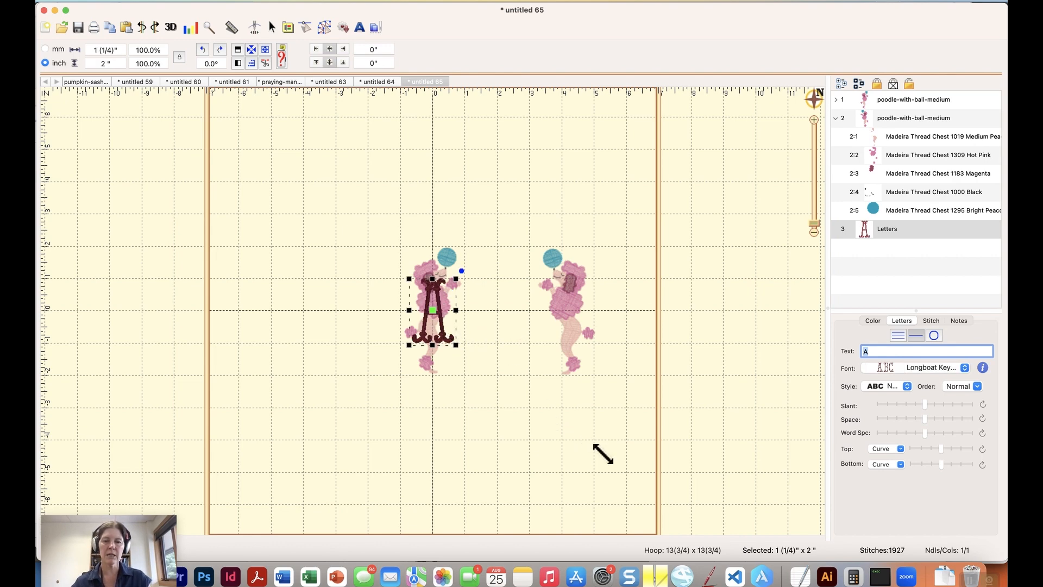
# Set the letter A's height to 4 inches and place it midway between the two facing poodles
pyautogui.click(112, 61)
pyautogui.write('4')
pyautogui.press('Return')
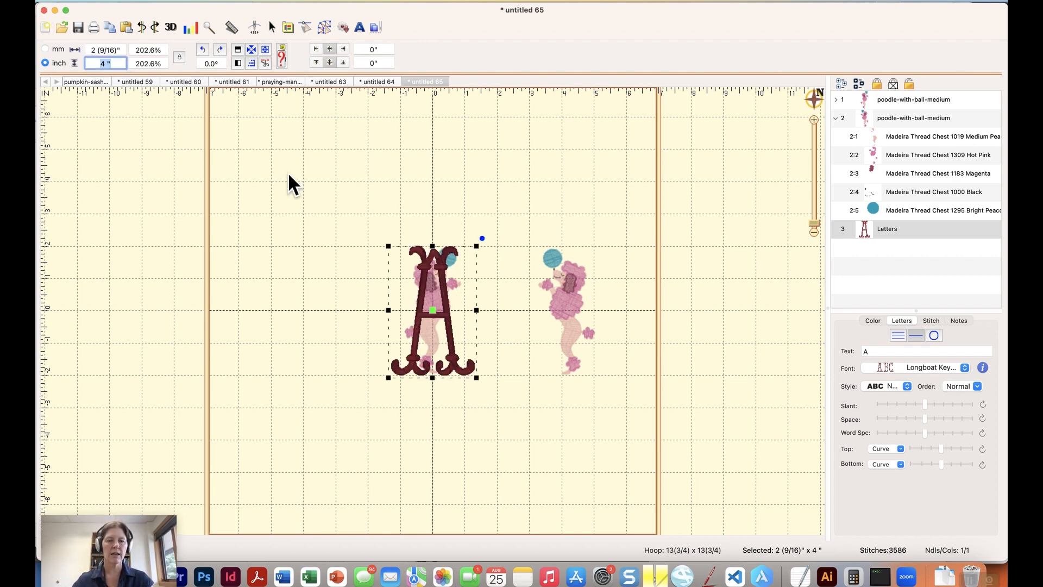
pyautogui.moveTo(432, 310); pyautogui.dragTo(493, 307)
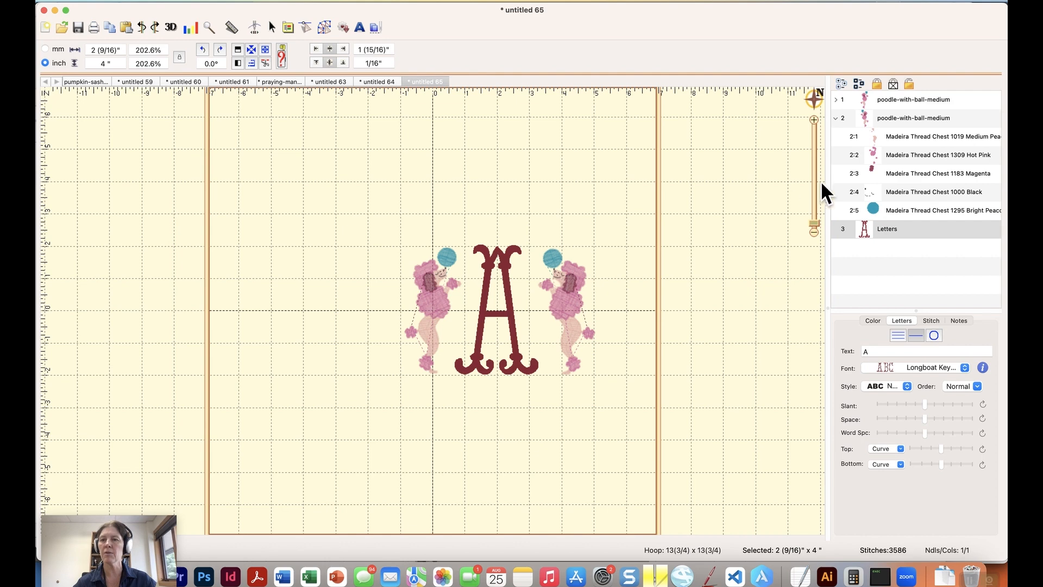
# Recolor the letter A with Madeira Thread Chest 1295 Bright Peacock from the current page's palette, matching the poodles' balls
pyautogui.click(868, 232)
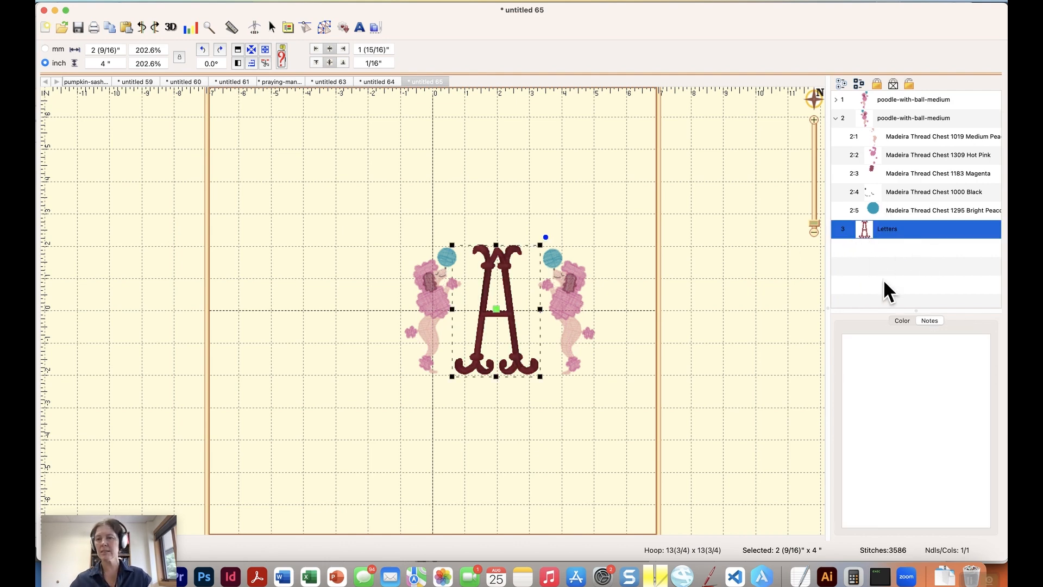
pyautogui.click(896, 319)
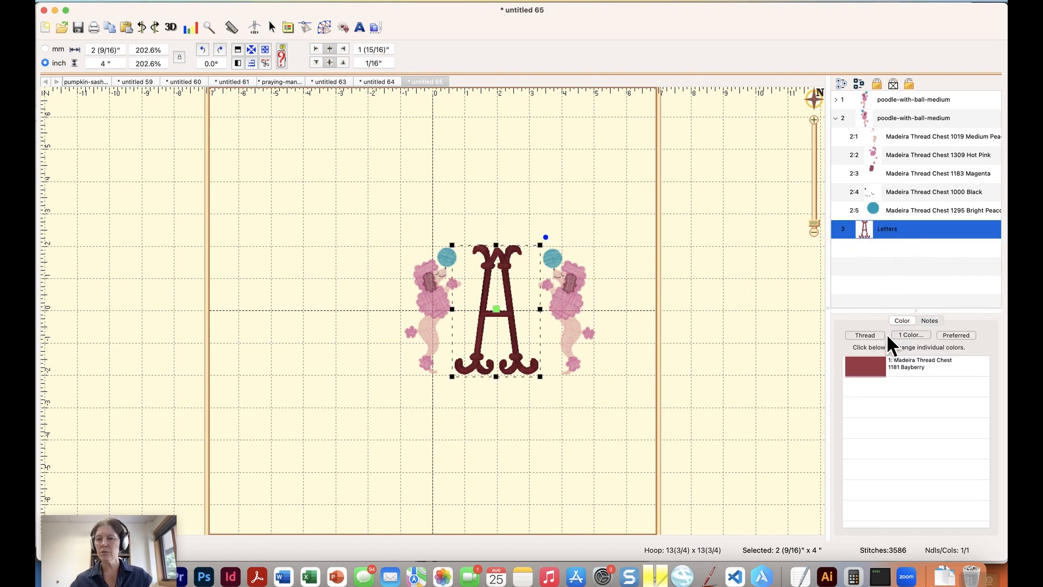
pyautogui.doubleClick(859, 366)
pyautogui.click(753, 327)
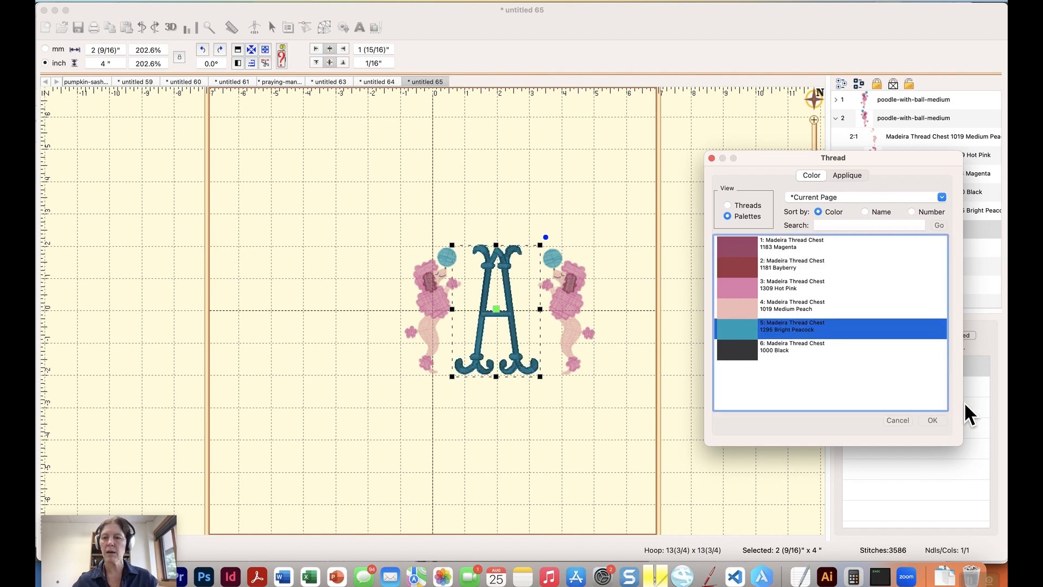
pyautogui.press('Return')
pyautogui.click(591, 449)
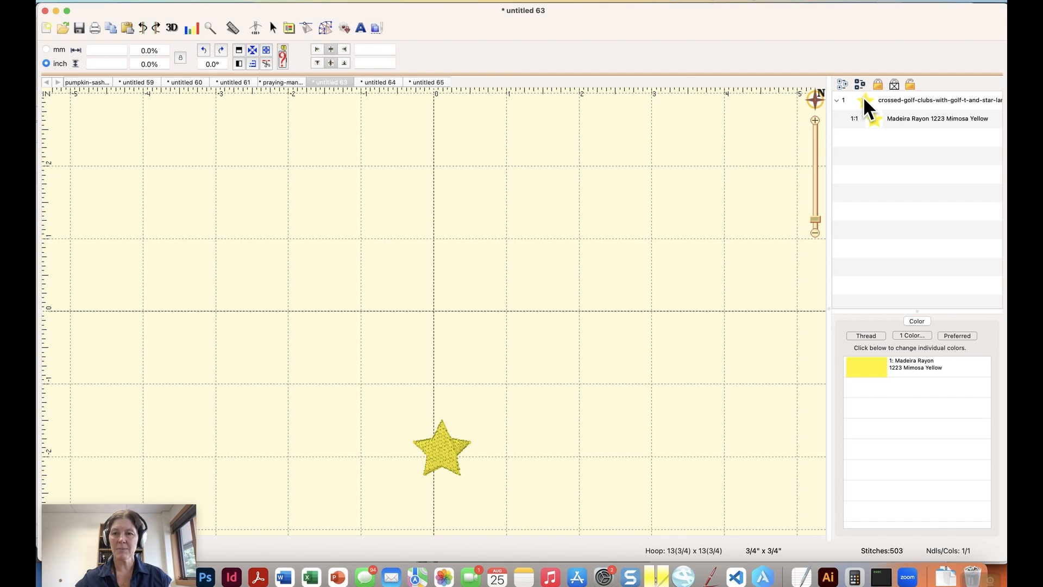
# Duplicate the yellow star three times, placing the copies at about (1 15/16, -1 3/8), (-1 3/8, -1 3/16) and (-2 5/8, -1 11/16) inches
pyautogui.click(863, 100)
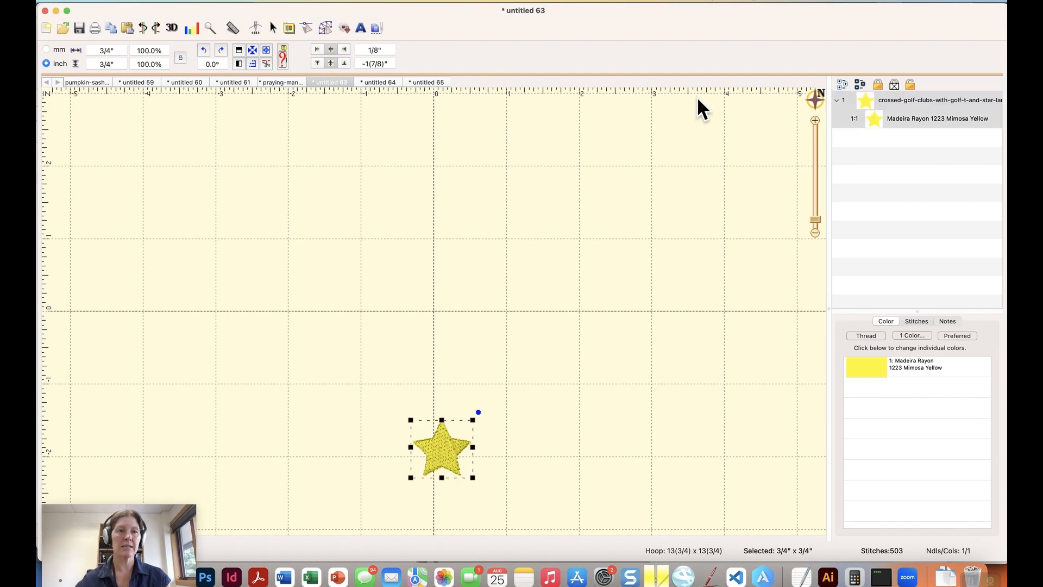
pyautogui.press('super+d')
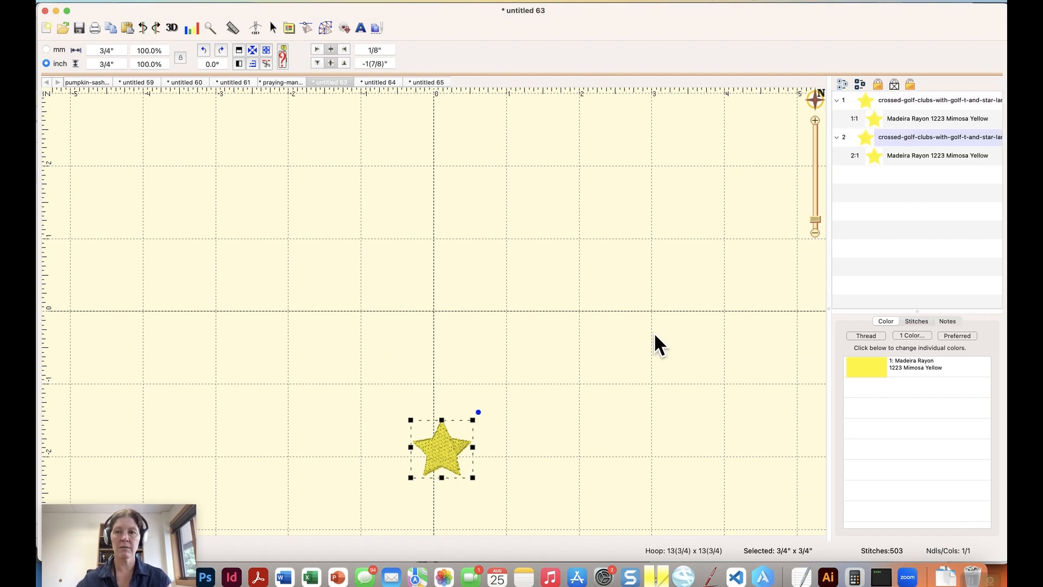
pyautogui.moveTo(447, 457); pyautogui.dragTo(582, 419)
pyautogui.click(867, 137)
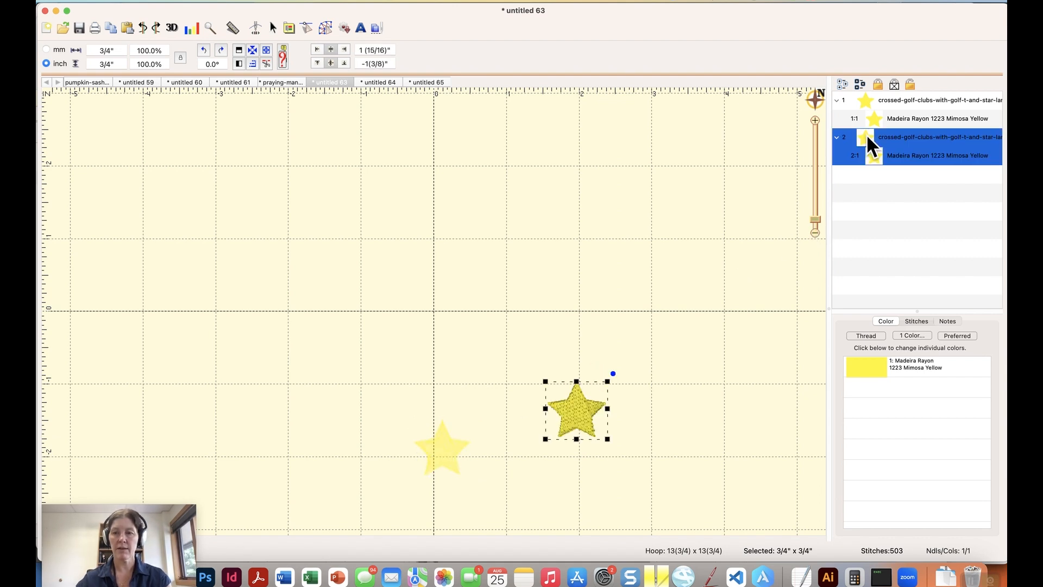
pyautogui.press('super+d')
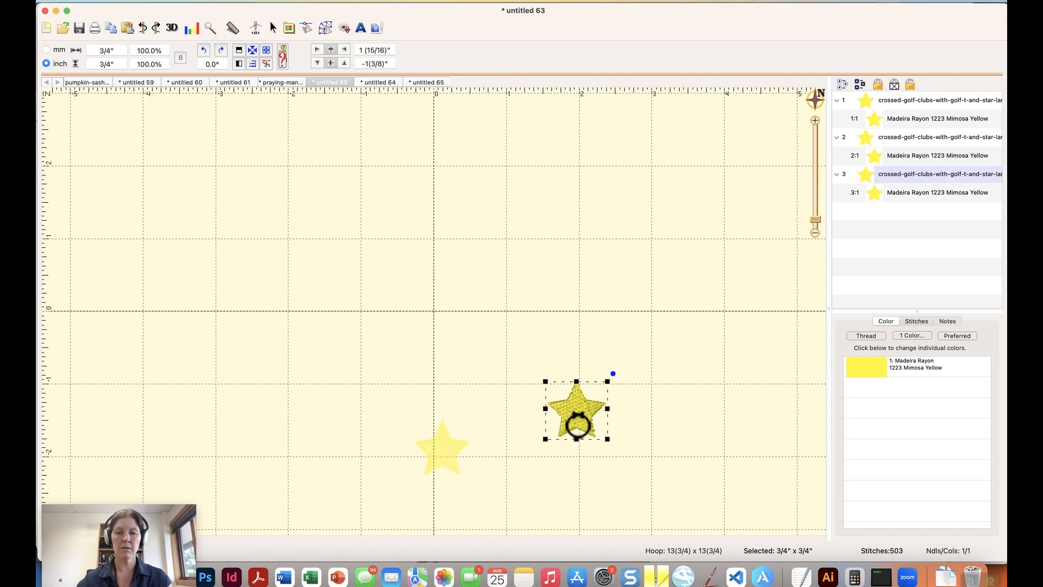
pyautogui.moveTo(580, 412); pyautogui.dragTo(337, 404)
pyautogui.click(864, 173)
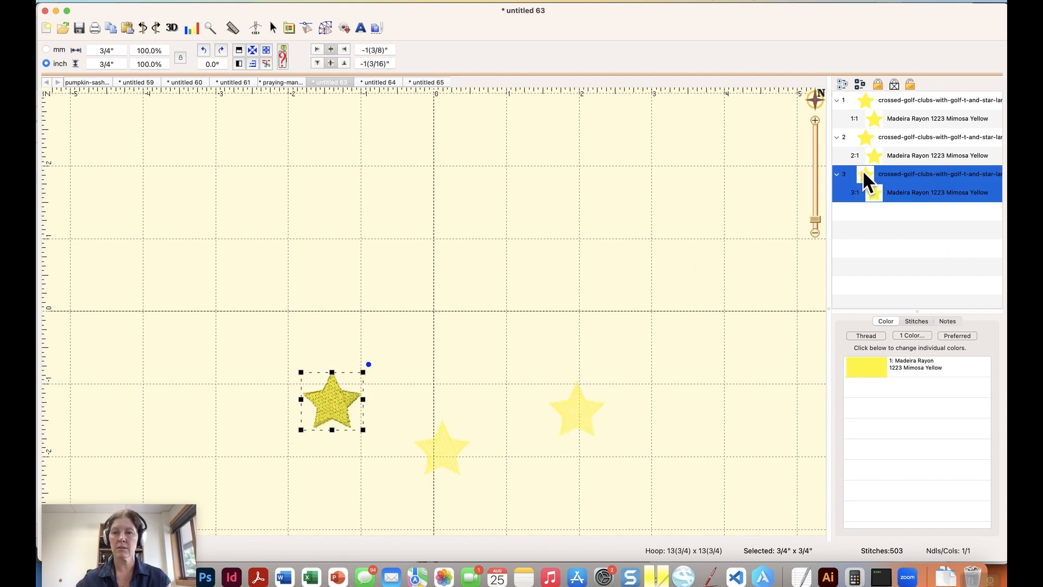
pyautogui.press('super+d')
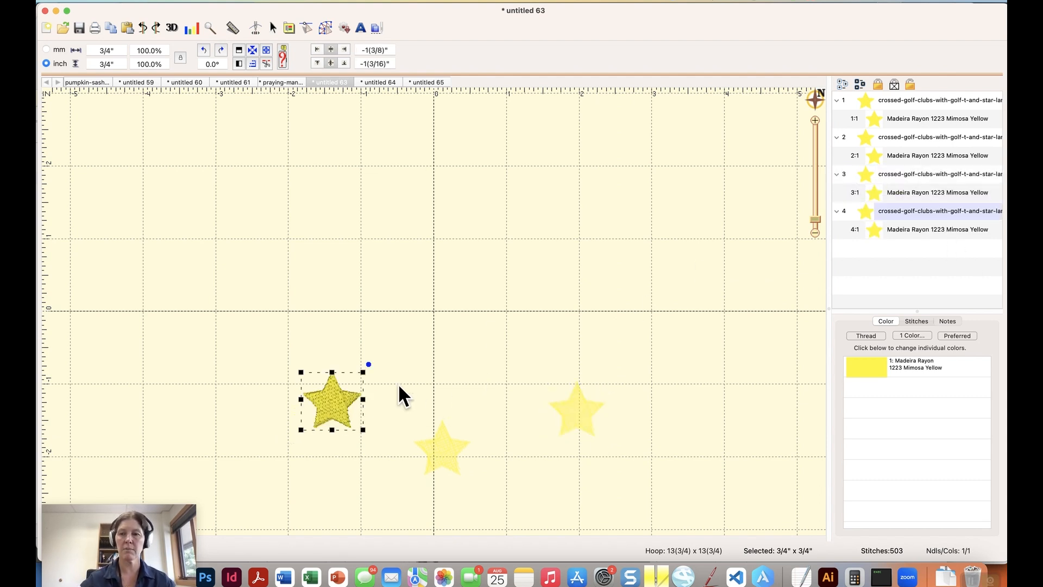
pyautogui.moveTo(322, 402); pyautogui.dragTo(232, 440)
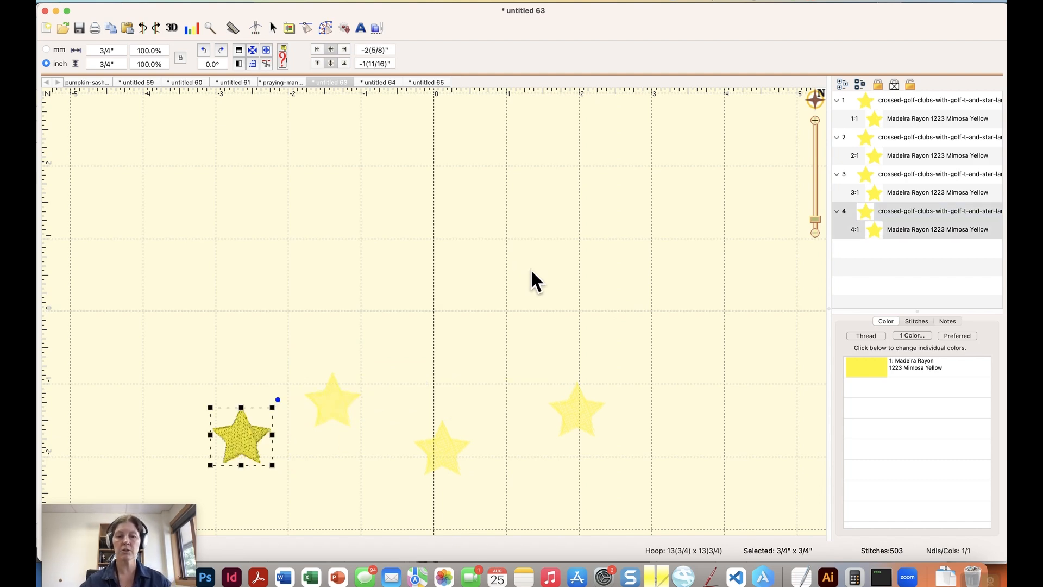
pyautogui.click(586, 300)
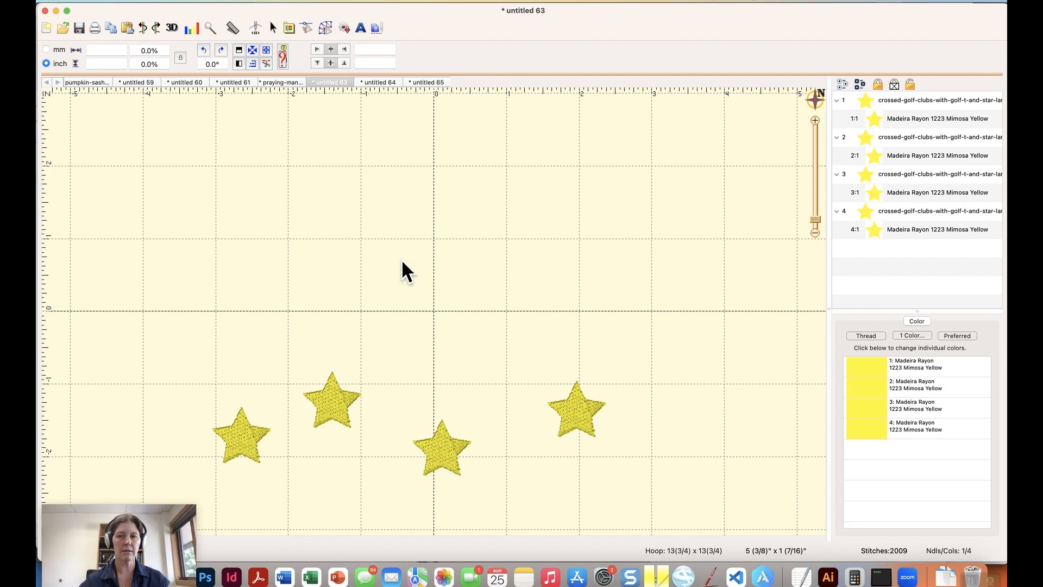
# Select all four yellow stars and open the Align and Distribute settings for them
pyautogui.click(862, 100)
pyautogui.keyDown('shift'); pyautogui.click(865, 214); pyautogui.keyUp('shift')
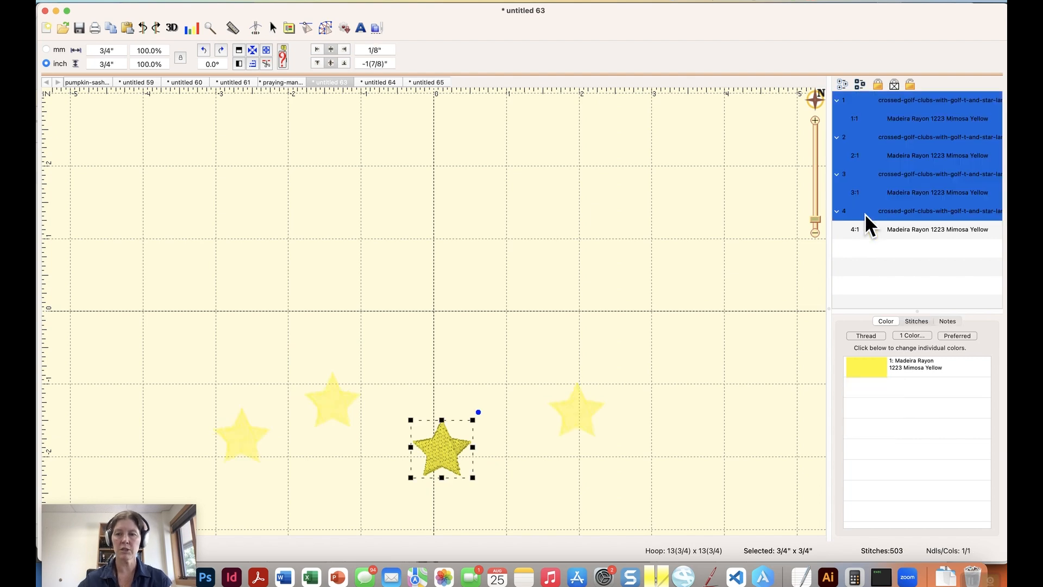
pyautogui.click(173, 2)
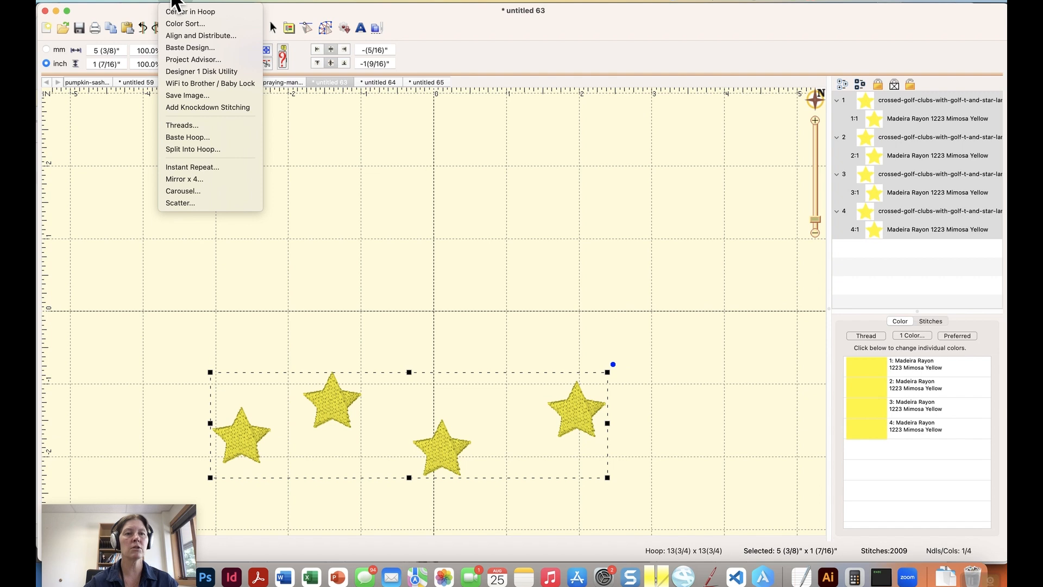
pyautogui.click(177, 34)
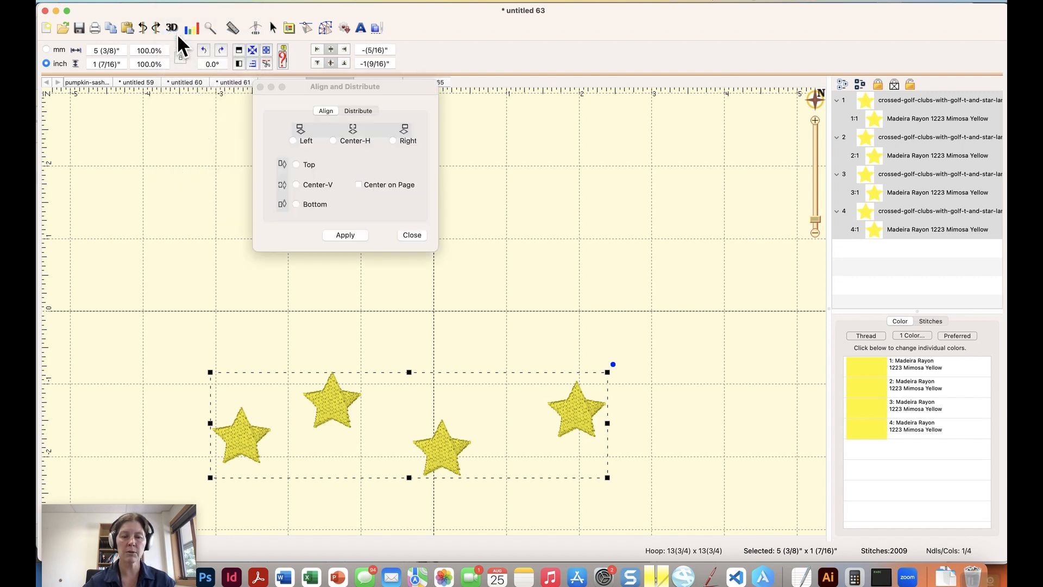